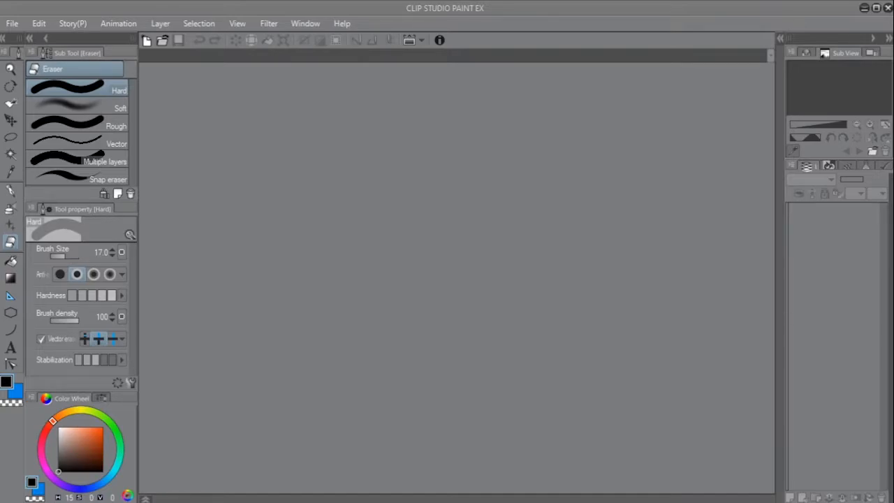
- Create a new A4 illustration canvas of 2480 x 3508 px at 300 dpi
click(12, 24)
click(411, 77)
click(570, 89)
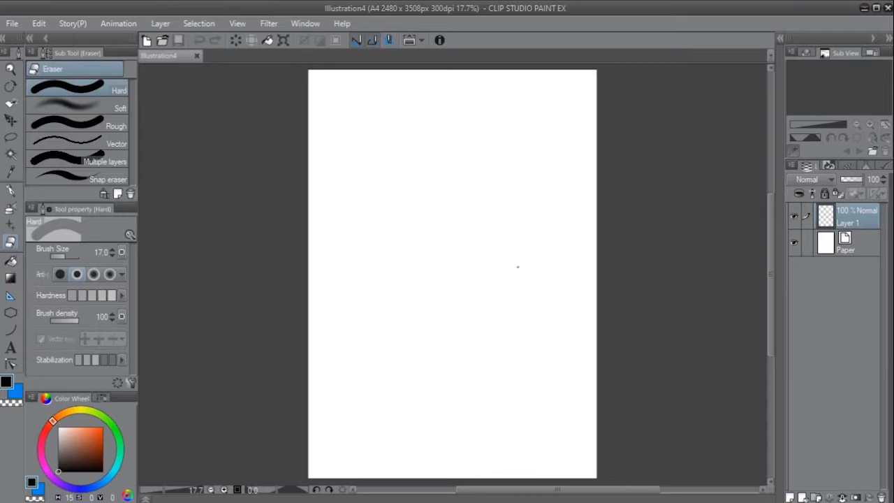
- Draw a straight vertical guide line in blue down the middle of the page with the size 15 G-pen and nudge it into place
key(x)
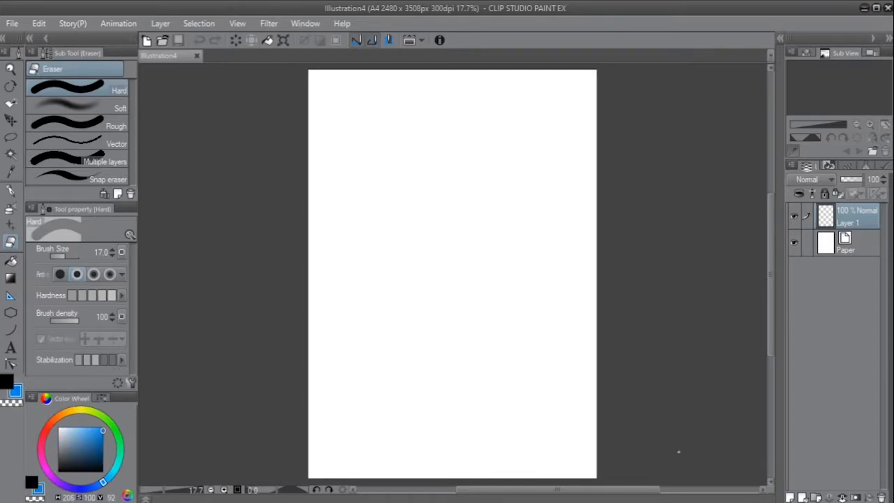
mouse_move(455, 119)
mouse_down()
mouse_move(463, 360)
mouse_move(456, 430)
mouse_up()
key(ctrl+z)
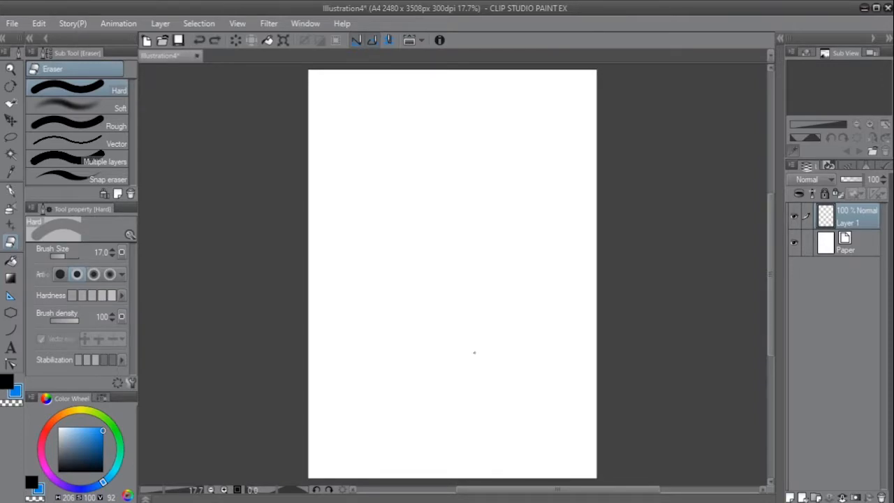
key(p)
drag(461, 113, 462, 432)
key(k)
drag(479, 381, 475, 382)
key(p)
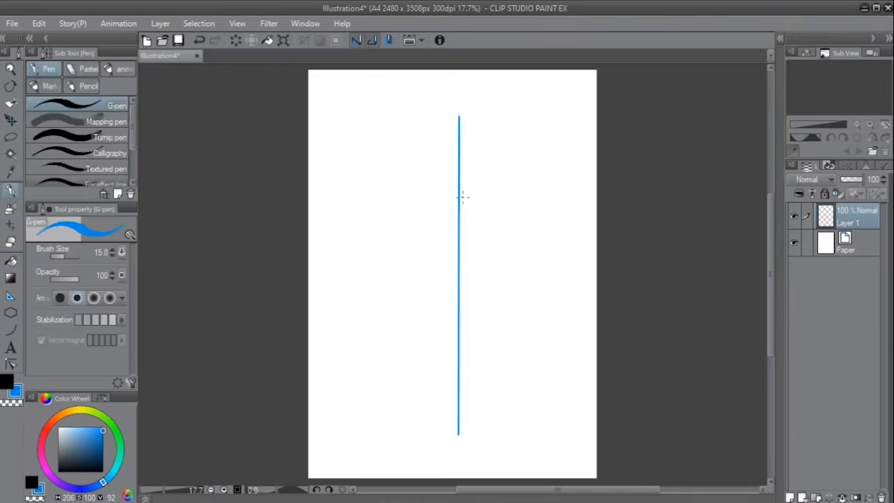
- Set the G-pen size to 25 and mark short horizontal proportion ticks along the vertical guide line
key(bracketright)
drag(501, 211, 497, 264)
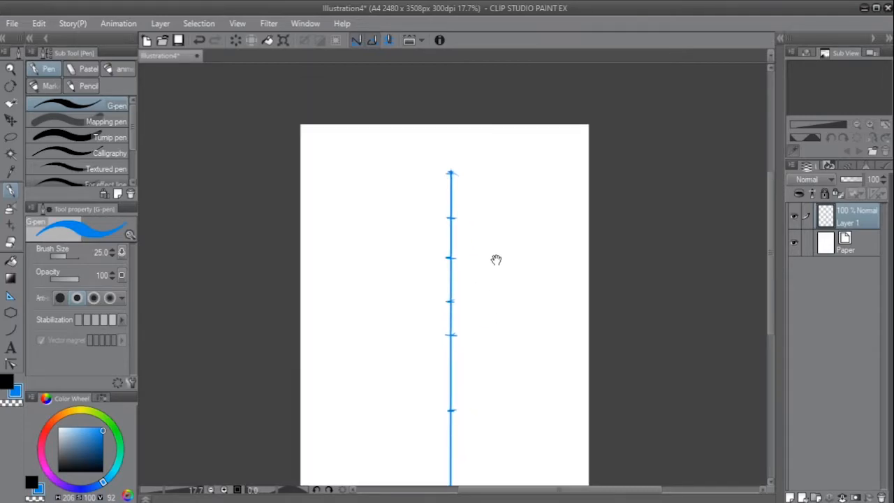
drag(481, 219, 477, 227)
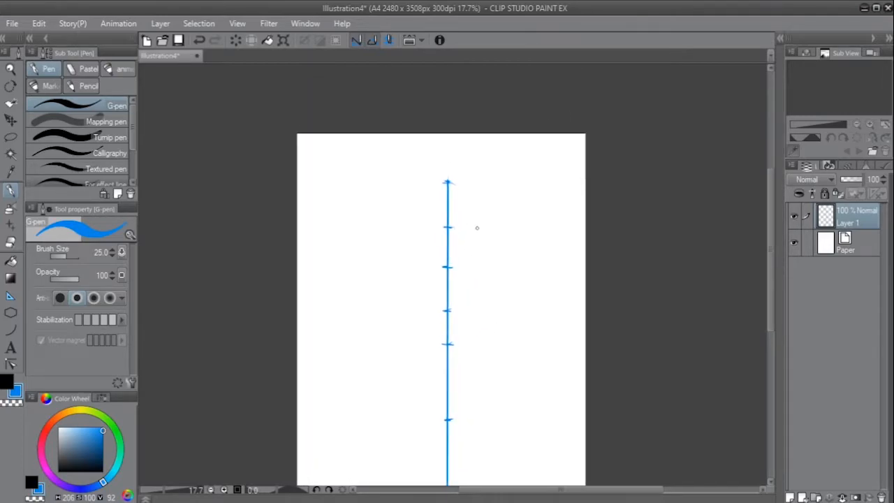
- Add a new layer for the figure and lower the guide layer's opacity to 26%
click(789, 498)
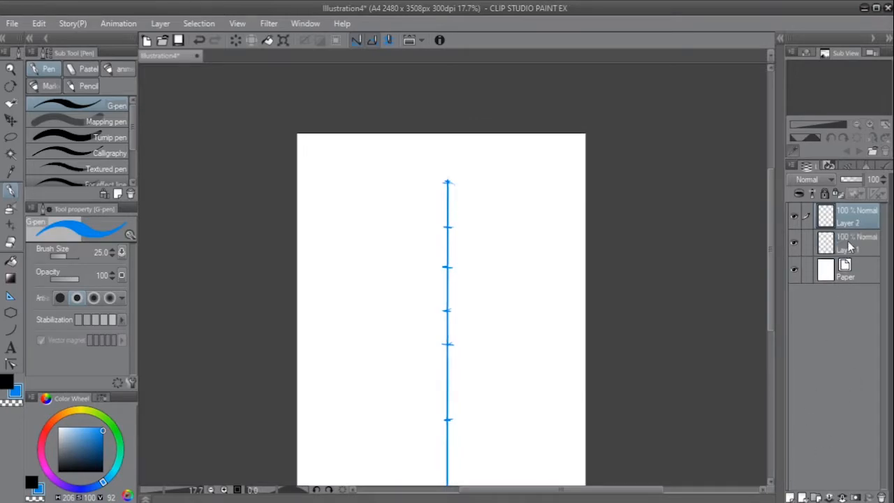
click(847, 241)
drag(863, 179, 846, 183)
click(856, 213)
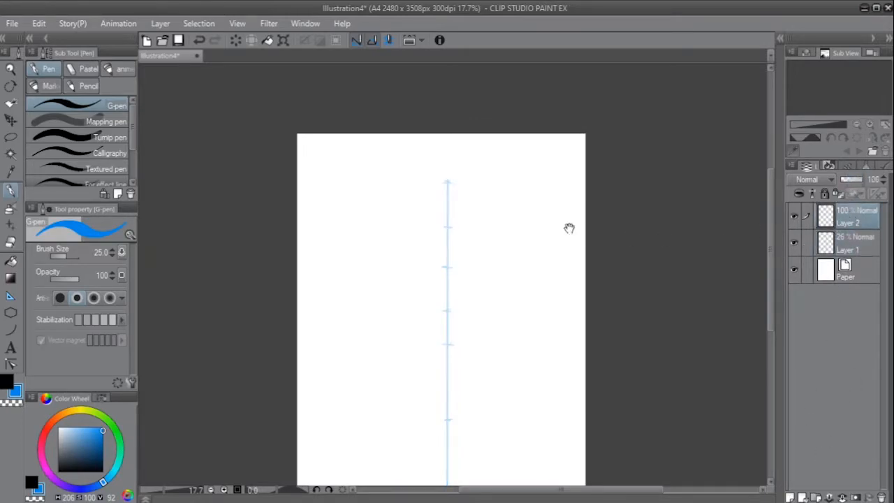
- Draw a circle for the head at the top of the guide and add the jawline tapering to a chin at the second tick
mouse_move(456, 190)
mouse_down()
mouse_move(503, 177)
mouse_move(460, 196)
mouse_move(461, 154)
mouse_move(370, 184)
mouse_move(536, 196)
mouse_move(427, 148)
mouse_up()
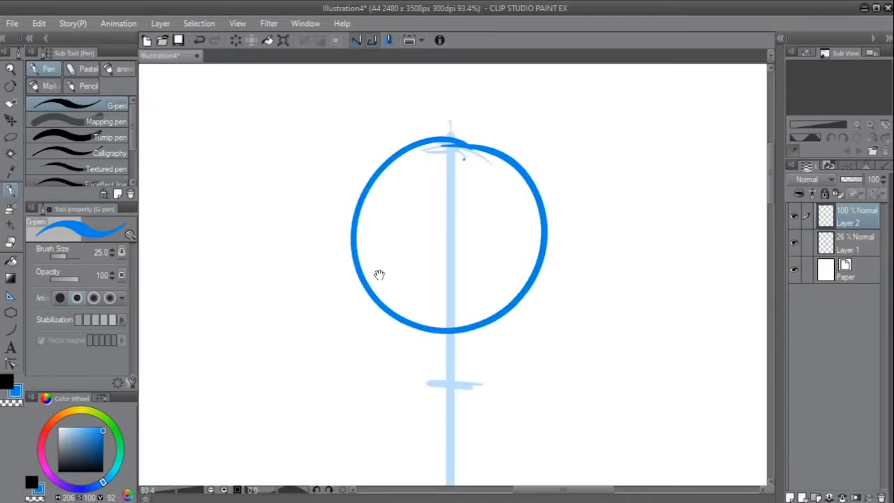
drag(356, 222, 380, 334)
key(ctrl+z)
mouse_move(357, 250)
mouse_down()
mouse_move(373, 310)
mouse_move(408, 362)
mouse_move(451, 392)
mouse_move(467, 389)
mouse_move(511, 349)
mouse_move(539, 272)
mouse_up()
scroll(561, 338, down, 3)
scroll(522, 218, up, 4)
- Draw the two neck lines downward from the jaw, one on each side of the guide line
drag(491, 251, 496, 352)
key(ctrl+z)
drag(380, 248, 383, 349)
scroll(467, 338, down, 5)
mouse_move(468, 343)
mouse_down()
mouse_move(511, 286)
mouse_move(504, 233)
mouse_up()
drag(562, 262, 519, 210)
scroll(492, 188, up, 3)
drag(447, 148, 452, 188)
drag(369, 126, 359, 190)
scroll(492, 234, down, 1)
scroll(493, 234, down, 1)
mouse_move(500, 260)
mouse_down()
mouse_move(513, 273)
mouse_move(510, 345)
mouse_move(482, 328)
mouse_up()
key(ctrl+z)
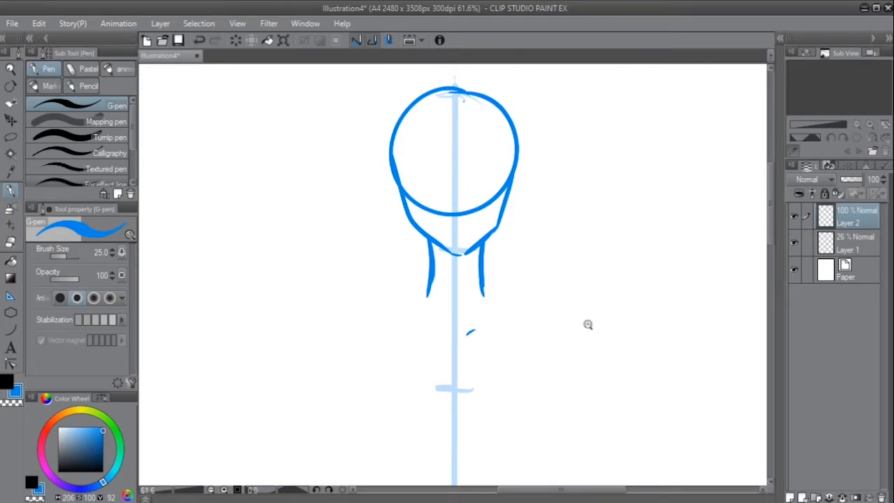
- Sketch the left shoulder line sloping outward from the base of the neck, redoing it until the slope looks right
scroll(588, 323, down, 2)
drag(549, 286, 519, 188)
drag(503, 228, 485, 227)
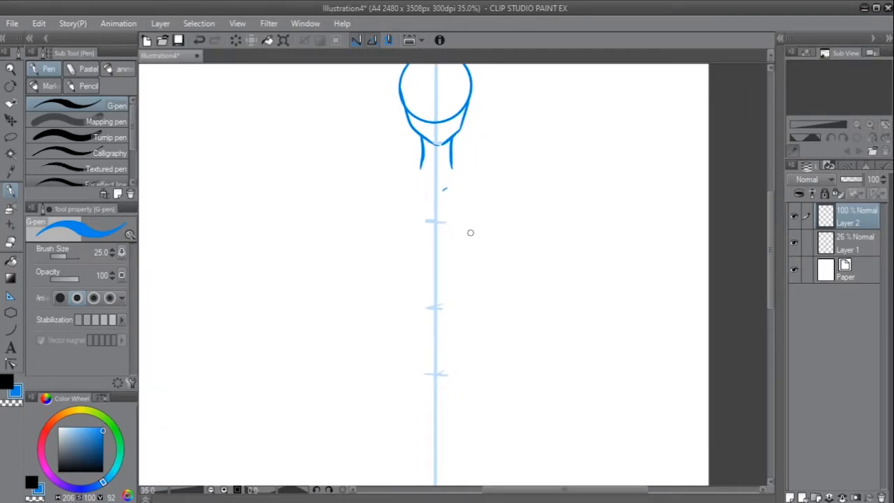
mouse_move(431, 172)
mouse_down()
mouse_move(450, 193)
mouse_move(415, 209)
mouse_move(411, 194)
mouse_up()
key(ctrl+z)
key(ctrl+z)
key(ctrl+z)
- Draw small rounded ears on both sides of the head just above the jaw
key(ctrl+z)
drag(419, 122, 424, 193)
key(ctrl+z)
- Sketch the right shoulder line sloping outward from the neck to match the left one
key(ctrl+z)
mouse_move(487, 121)
mouse_down()
mouse_move(484, 202)
mouse_move(426, 190)
mouse_move(407, 200)
mouse_up()
key(ctrl+z)
key(ctrl+z)
key(ctrl+z)
key(ctrl+z)
drag(419, 128, 428, 145)
key(ctrl+z)
mouse_move(484, 133)
mouse_down()
mouse_move(484, 149)
mouse_move(488, 142)
mouse_up()
key(ctrl+z)
key(ctrl+z)
mouse_move(470, 176)
mouse_down()
mouse_move(497, 207)
mouse_move(516, 209)
mouse_move(504, 198)
mouse_up()
key(ctrl+z)
key(ctrl+z)
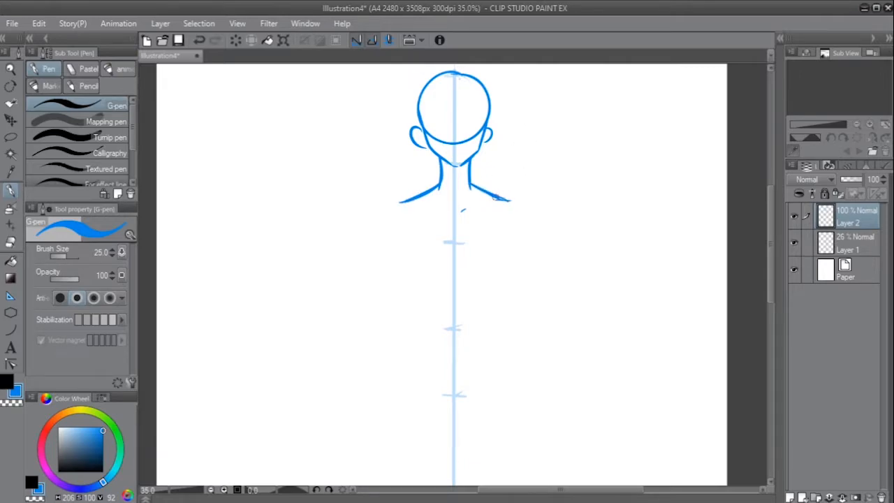
drag(491, 119, 490, 188)
key(ctrl+z)
drag(492, 104, 490, 182)
drag(415, 107, 417, 182)
key(ctrl+z)
- Draw the two collarbone lines below the shoulders, one on each side of the guide line
key(ctrl+z)
mouse_move(484, 246)
mouse_down()
mouse_move(472, 198)
mouse_move(470, 231)
mouse_up()
mouse_move(386, 196)
mouse_down()
mouse_move(419, 204)
mouse_move(471, 194)
mouse_move(429, 194)
mouse_up()
key(ctrl+z)
mouse_move(362, 166)
mouse_down()
mouse_move(362, 272)
mouse_move(370, 272)
mouse_up()
key(ctrl+z)
key(ctrl+z)
key(ctrl+z)
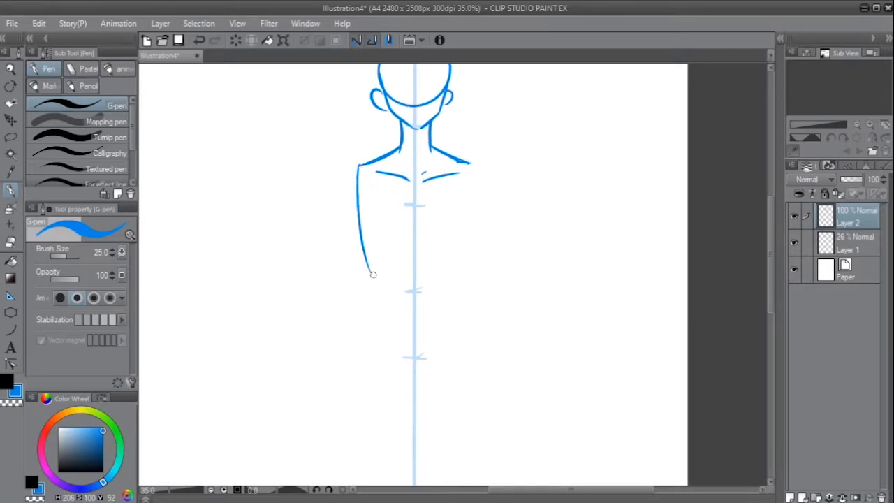
key(ctrl+z)
drag(359, 167, 362, 273)
key(ctrl+z)
drag(471, 227, 486, 195)
drag(491, 196, 483, 243)
scroll(482, 230, up, 1)
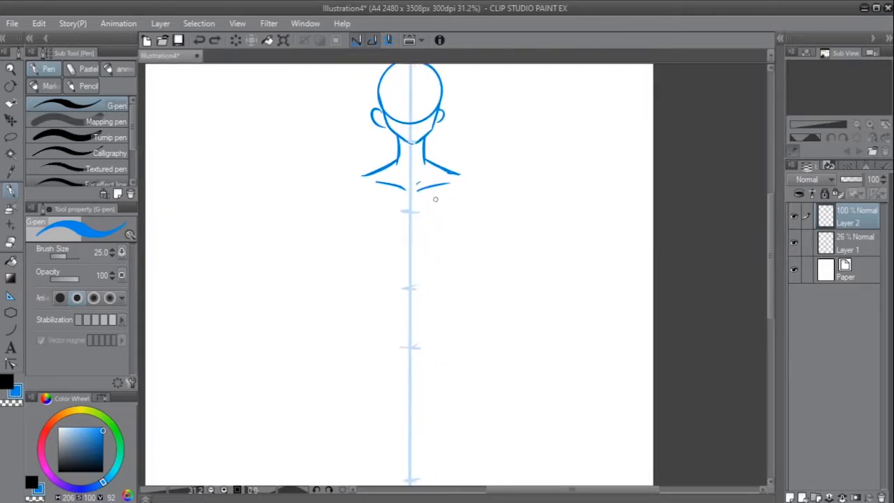
- Draw the left side of the ribcage curving inward from the shoulder's end to just above the waist tick
drag(362, 176, 364, 253)
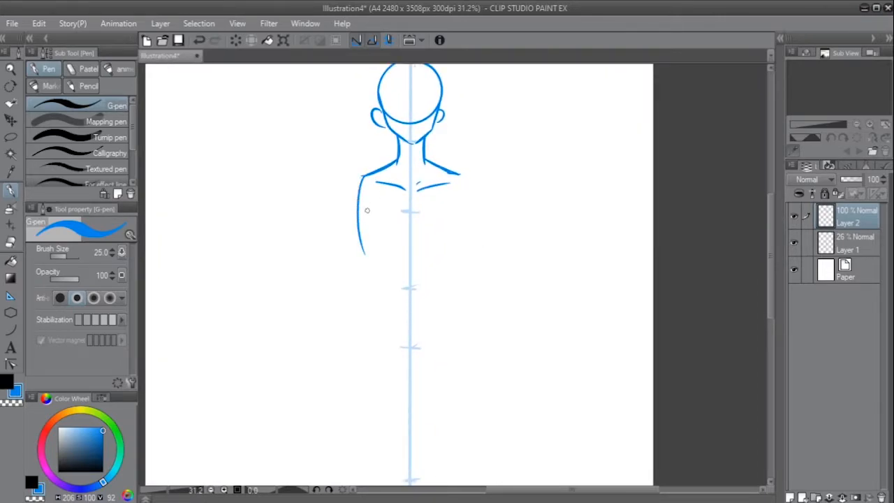
key(ctrl+z)
drag(361, 175, 373, 265)
key(ctrl+z)
mouse_move(366, 225)
mouse_down()
mouse_move(374, 259)
mouse_move(389, 243)
mouse_up()
- Draw the matching right side of the ribcage and a circle for the abdomen between the lower ends of the sides
mouse_move(375, 259)
mouse_down()
mouse_move(419, 242)
mouse_move(453, 252)
mouse_move(417, 241)
mouse_move(447, 247)
mouse_up()
key(ctrl+z)
mouse_move(461, 179)
mouse_down()
mouse_move(463, 224)
mouse_move(447, 259)
mouse_up()
mouse_move(384, 250)
mouse_down()
mouse_move(380, 286)
mouse_move(422, 307)
mouse_move(440, 299)
mouse_up()
mouse_move(441, 253)
mouse_down()
mouse_move(438, 291)
mouse_move(446, 257)
mouse_move(428, 242)
mouse_up()
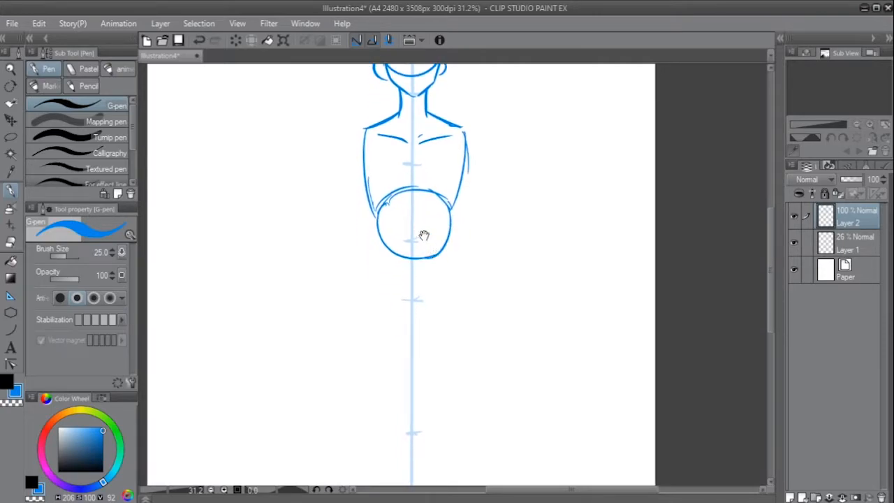
drag(374, 222, 370, 249)
key(ctrl+z)
drag(419, 227, 416, 249)
key(ctrl+z)
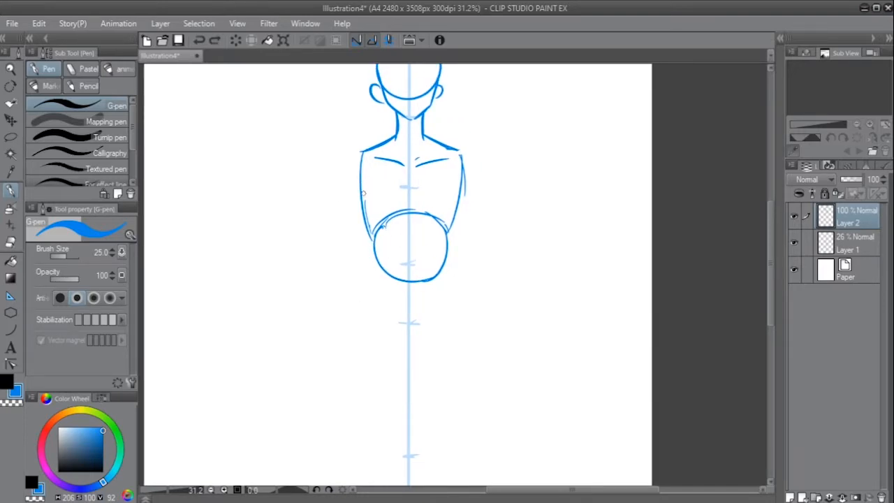
key(ctrl+z)
drag(374, 247, 333, 303)
drag(360, 150, 357, 191)
key(ctrl+z)
key(ctrl+z)
key(ctrl+z)
drag(363, 150, 363, 297)
key(ctrl+z)
key(ctrl+z)
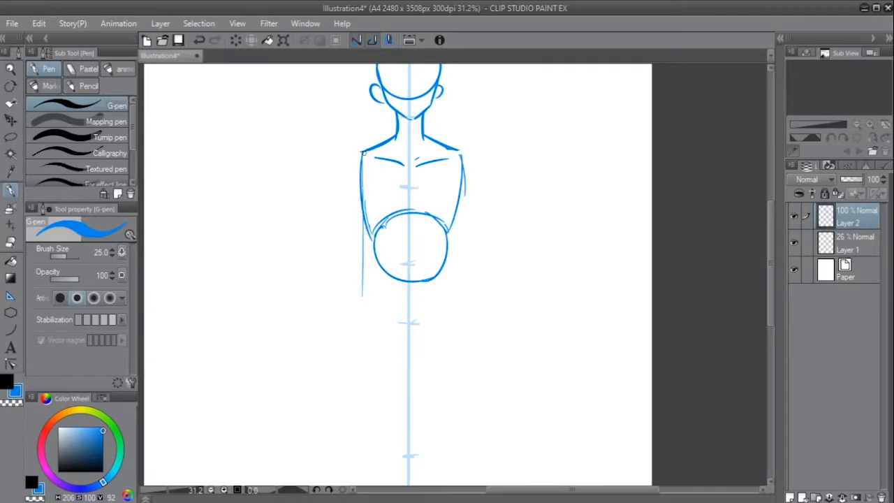
- Draw the left and right hip lines flaring outward from the abdomen circle down to the crotch tick's level
key(ctrl+z)
key(ctrl+z)
drag(372, 249, 356, 327)
key(ctrl+z)
key(ctrl+z)
mouse_move(449, 253)
mouse_down()
mouse_move(473, 319)
mouse_move(489, 309)
mouse_move(478, 300)
mouse_up()
mouse_move(478, 301)
mouse_down()
mouse_move(458, 278)
mouse_move(481, 258)
mouse_move(472, 283)
mouse_up()
scroll(473, 266, up, 5)
key(ctrl+z)
key(ctrl+z)
drag(472, 327, 475, 343)
drag(466, 342, 471, 321)
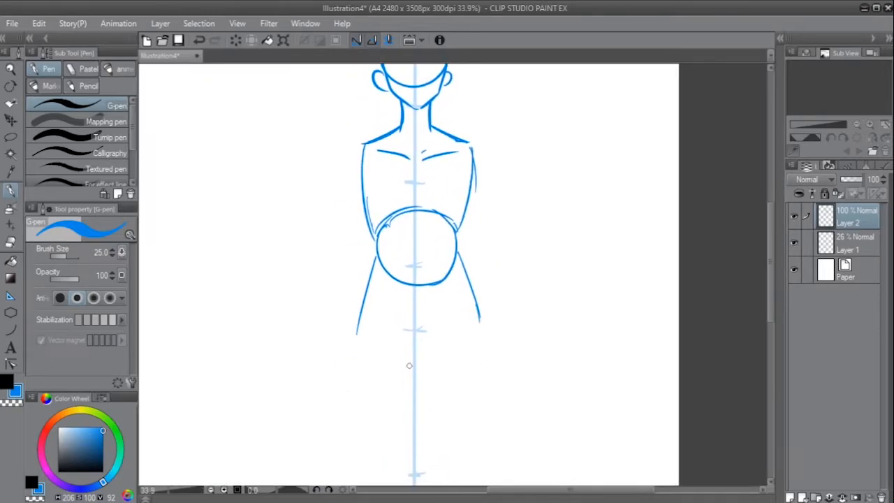
- Sketch the pelvis as a brief-shaped outline between the hip lines, narrowing to a short flat base on the guide line
drag(463, 273, 467, 298)
drag(435, 332, 435, 319)
key(ctrl+z)
mouse_move(428, 371)
mouse_down()
mouse_move(416, 373)
mouse_move(431, 375)
mouse_move(463, 323)
mouse_move(485, 313)
mouse_up()
key(ctrl+z)
key(ctrl+z)
mouse_move(366, 310)
mouse_down()
mouse_move(398, 330)
mouse_move(413, 368)
mouse_up()
key(ctrl+z)
mouse_move(380, 269)
mouse_down()
mouse_move(365, 313)
mouse_move(403, 336)
mouse_move(411, 358)
mouse_move(444, 349)
mouse_move(475, 314)
mouse_move(469, 293)
mouse_move(483, 336)
mouse_up()
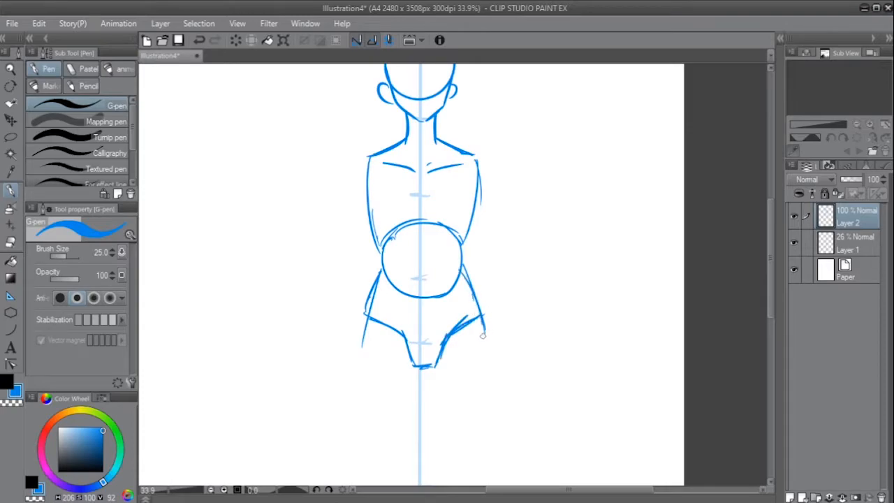
- Set the hard eraser's size to 25 and erase the ends of the hip lines extending below the pelvis outline
key(e)
key(bracketright)
key(bracketright)
drag(528, 220, 515, 276)
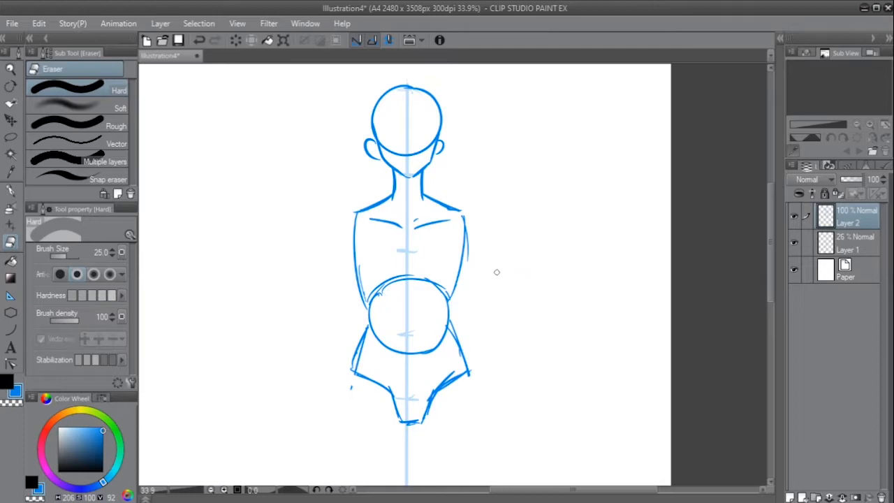
- Draw rounded shoulder joints with the G-pen on the outer sides of the upper torso
key(p)
mouse_move(379, 196)
mouse_down()
mouse_move(375, 229)
mouse_move(357, 239)
mouse_move(378, 244)
mouse_move(351, 214)
mouse_move(378, 245)
mouse_up()
key(ctrl+z)
key(ctrl+z)
mouse_move(487, 201)
mouse_down()
mouse_move(491, 243)
mouse_move(510, 216)
mouse_move(491, 243)
mouse_up()
key(ctrl+z)
key(ctrl+z)
drag(487, 201, 490, 244)
drag(555, 250, 541, 263)
drag(563, 332, 531, 267)
drag(487, 329, 484, 295)
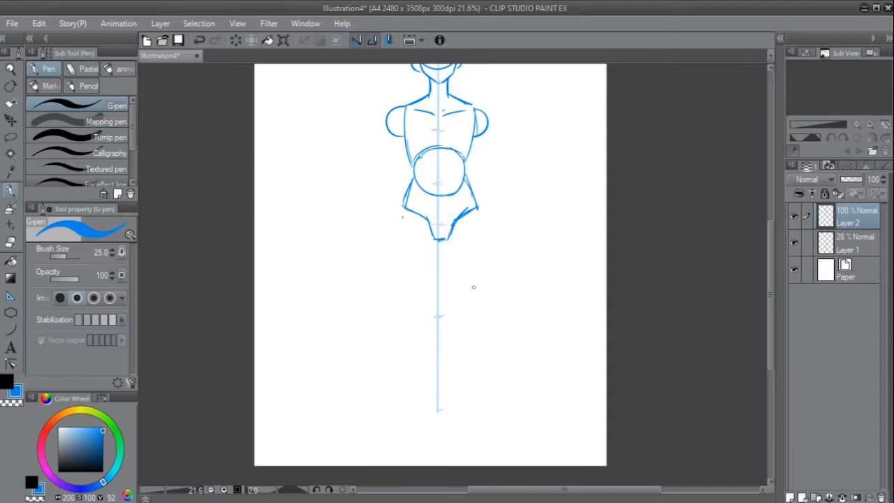
drag(475, 301, 451, 296)
drag(443, 261, 425, 212)
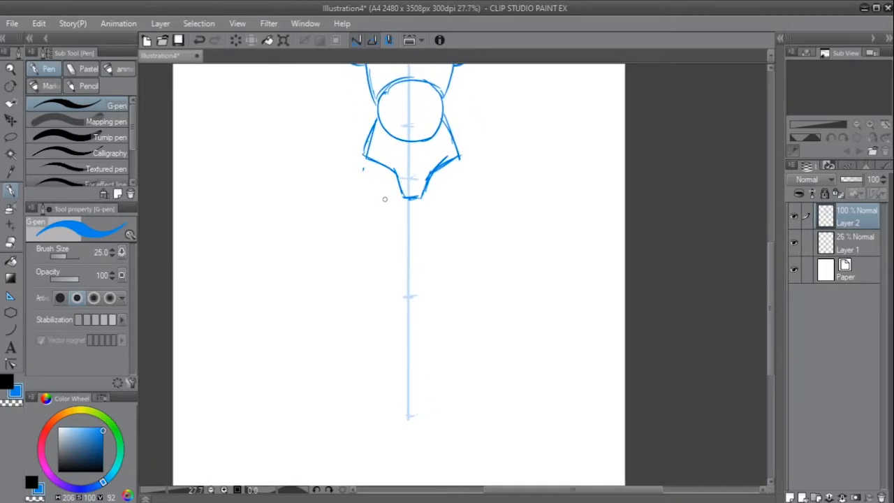
- Draw the left leg's inner thigh line from the pelvis base slanting down to the knee tick's level
key(ctrl+z)
drag(362, 160, 371, 289)
key(ctrl+z)
drag(405, 195, 391, 300)
key(ctrl+z)
key(ctrl+z)
drag(405, 198, 390, 294)
- Draw the left leg's outer thigh line curving gently from the hip down to the knee tick's level
key(ctrl+z)
key(ctrl+z)
drag(405, 201, 387, 296)
drag(363, 154, 359, 291)
key(ctrl+z)
key(ctrl+z)
key(ctrl+z)
drag(363, 158, 359, 292)
key(ctrl+z)
key(ctrl+z)
mouse_move(363, 155)
mouse_down()
mouse_move(361, 269)
mouse_move(355, 253)
mouse_move(365, 286)
mouse_up()
key(ctrl+z)
drag(417, 252, 420, 239)
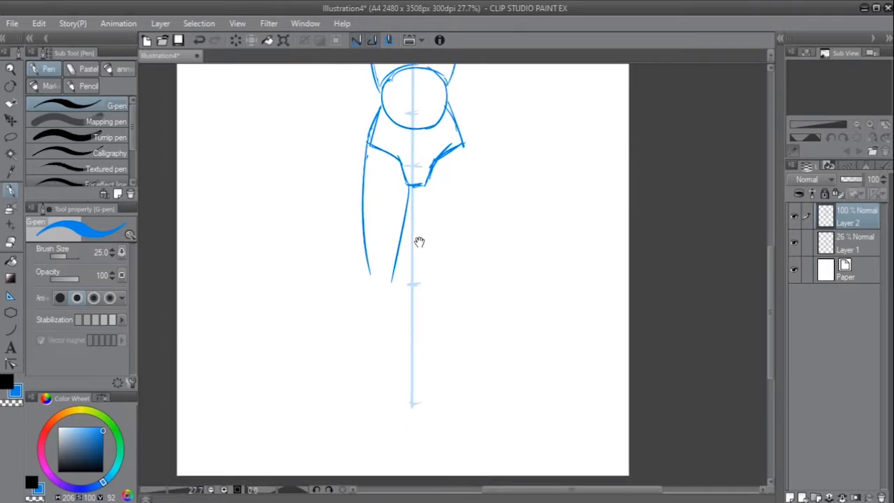
- Draw a rounded kneecap oval closing the lower end of the left thigh
key(ctrl+z)
drag(371, 257, 393, 267)
mouse_move(369, 254)
mouse_down()
mouse_move(374, 287)
mouse_move(385, 287)
mouse_up()
drag(392, 271, 384, 287)
drag(442, 267, 435, 274)
drag(459, 217, 450, 269)
drag(463, 233, 434, 280)
mouse_move(391, 307)
mouse_down()
mouse_move(401, 295)
mouse_move(386, 278)
mouse_move(376, 340)
mouse_up()
key(ctrl+z)
drag(389, 293, 381, 343)
key(ctrl+z)
drag(418, 277, 384, 253)
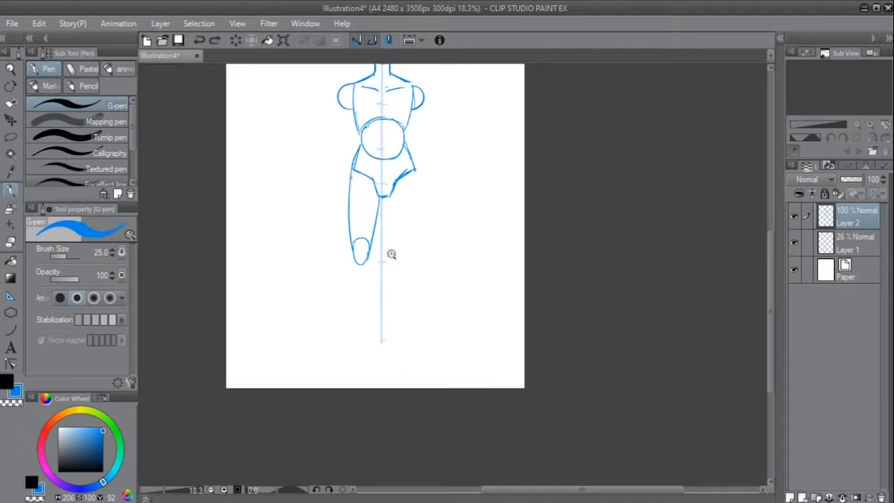
scroll(391, 258, up, 2)
mouse_move(370, 295)
mouse_down()
mouse_move(390, 288)
mouse_move(389, 307)
mouse_up()
mouse_move(347, 252)
mouse_down()
mouse_move(332, 356)
mouse_move(307, 364)
mouse_move(307, 329)
mouse_up()
key(ctrl+z)
key(ctrl+z)
key(ctrl+z)
drag(313, 253, 305, 372)
key(ctrl+z)
mouse_move(416, 314)
mouse_down()
mouse_move(411, 292)
mouse_move(388, 352)
mouse_up()
- Try to build the left lower leg from a calf oval with two tapering shin lines below it
key(ctrl+z)
key(ctrl+z)
drag(398, 258, 391, 342)
key(ctrl+z)
key(ctrl+z)
drag(398, 257, 388, 314)
mouse_move(373, 253)
mouse_down()
mouse_move(375, 319)
mouse_move(361, 282)
mouse_move(373, 319)
mouse_move(395, 316)
mouse_move(397, 271)
mouse_up()
key(ctrl+z)
key(ctrl+z)
key(ctrl+z)
mouse_move(392, 312)
mouse_down()
mouse_move(381, 373)
mouse_move(368, 380)
mouse_up()
key(ctrl+z)
drag(367, 315, 368, 379)
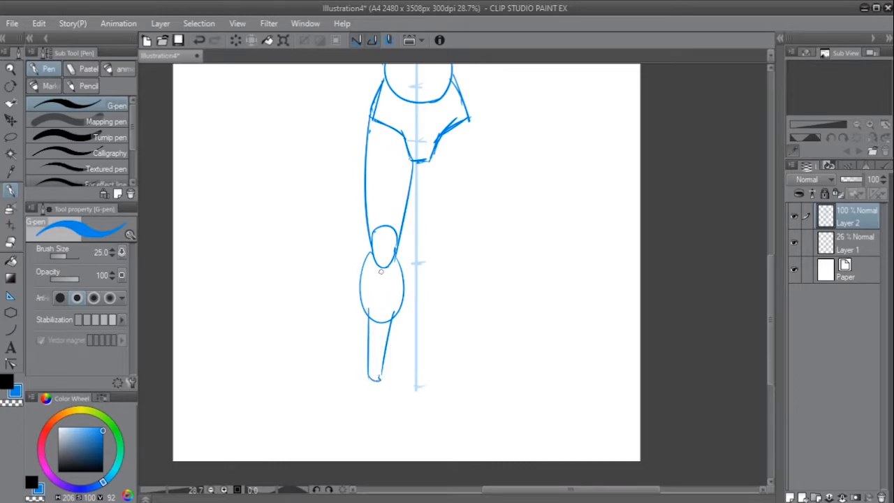
key(ctrl+z)
key(ctrl+z)
- Draw the left lower leg as two contour lines widening at the calf and tapering toward the ankle
key(ctrl+z)
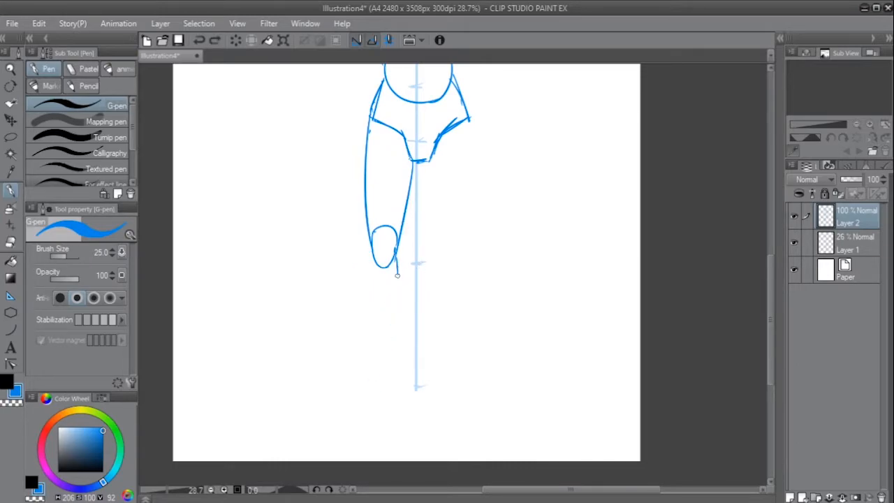
drag(397, 275, 386, 316)
key(ctrl+z)
drag(395, 270, 386, 383)
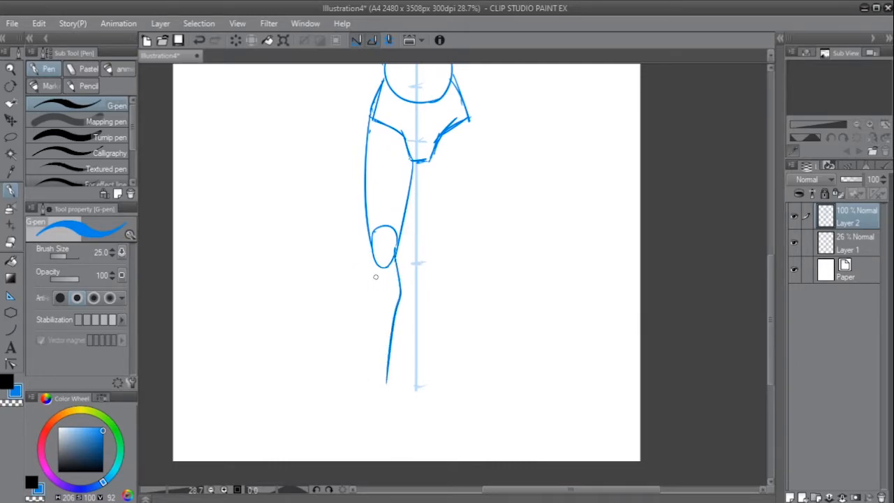
drag(360, 292, 367, 366)
scroll(436, 327, down, 2)
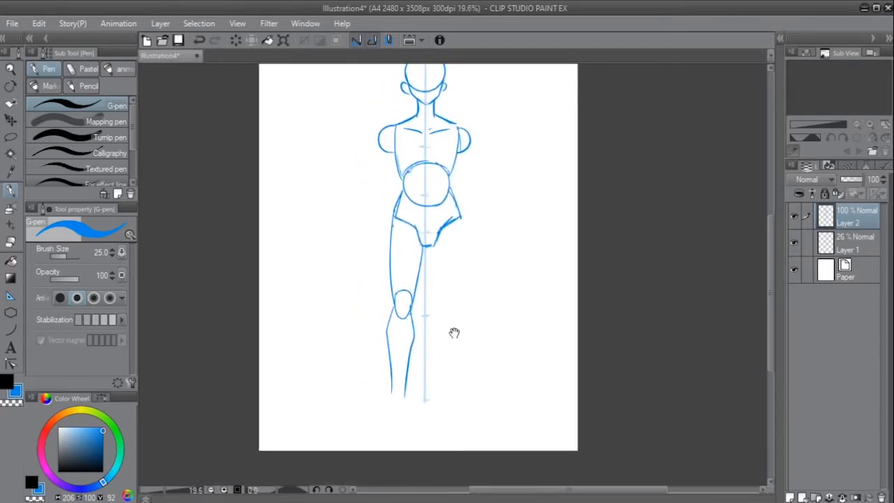
scroll(443, 317, up, 2)
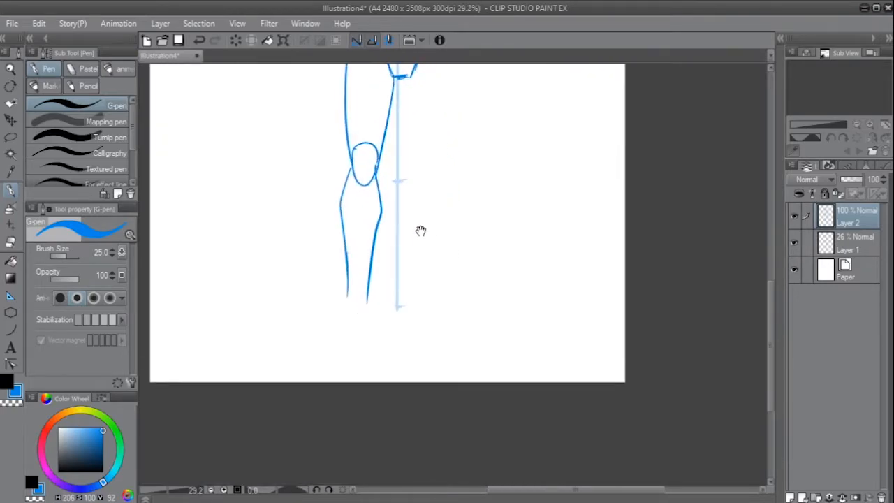
drag(407, 272, 426, 305)
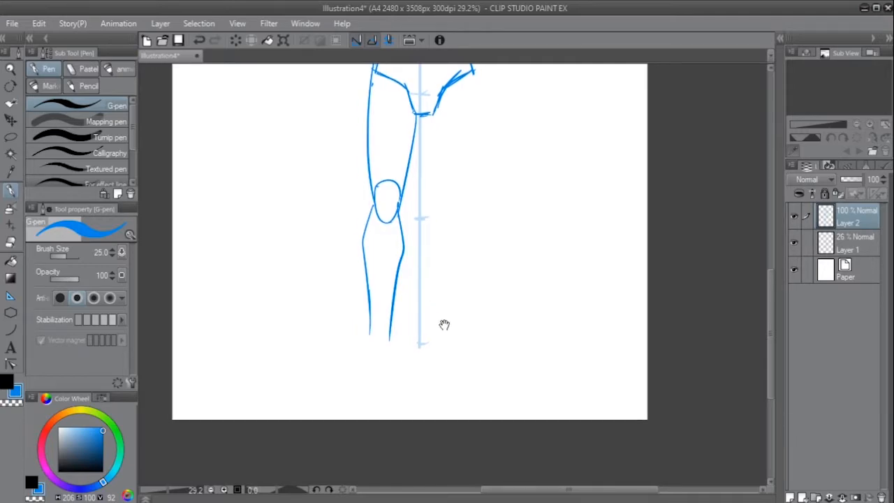
- Draw a small ankle circle between the lower ends of the left shin lines
scroll(443, 317, up, 1)
key(ctrl+z)
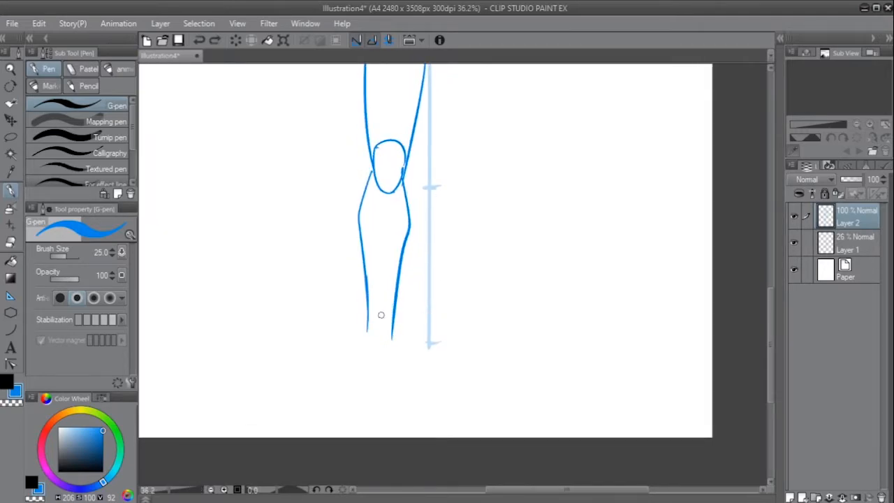
mouse_move(369, 317)
mouse_down()
mouse_move(383, 325)
mouse_move(371, 304)
mouse_up()
key(ctrl+z)
key(ctrl+z)
scroll(428, 314, down, 3)
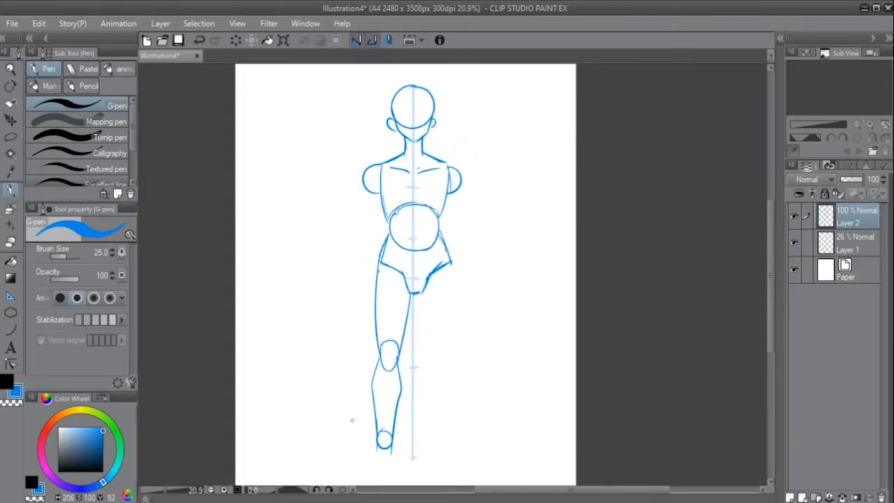
drag(386, 129, 307, 451)
drag(420, 66, 488, 447)
key(ctrl+z)
key(ctrl+z)
- Try to draw the side lines of the left foot below the ankle circle
mouse_move(445, 407)
mouse_down()
mouse_move(493, 251)
mouse_move(517, 269)
mouse_up()
scroll(497, 266, up, 4)
drag(443, 303, 419, 373)
drag(511, 314, 452, 300)
drag(473, 312, 500, 304)
drag(437, 290, 457, 351)
key(ctrl+z)
mouse_move(405, 288)
mouse_down()
mouse_move(406, 336)
mouse_move(444, 365)
mouse_up()
key(ctrl+z)
key(ctrl+z)
mouse_move(436, 300)
mouse_down()
mouse_move(454, 340)
mouse_move(452, 371)
mouse_up()
mouse_move(529, 290)
mouse_down()
mouse_move(513, 289)
mouse_move(495, 361)
mouse_move(436, 293)
mouse_move(501, 277)
mouse_up()
key(ctrl+z)
key(ctrl+z)
key(ctrl+z)
- Draw the left foot below the ankle circle, angled outward with a rounded toe end
mouse_move(463, 348)
mouse_down()
mouse_move(489, 144)
mouse_move(486, 329)
mouse_up()
drag(442, 287, 449, 348)
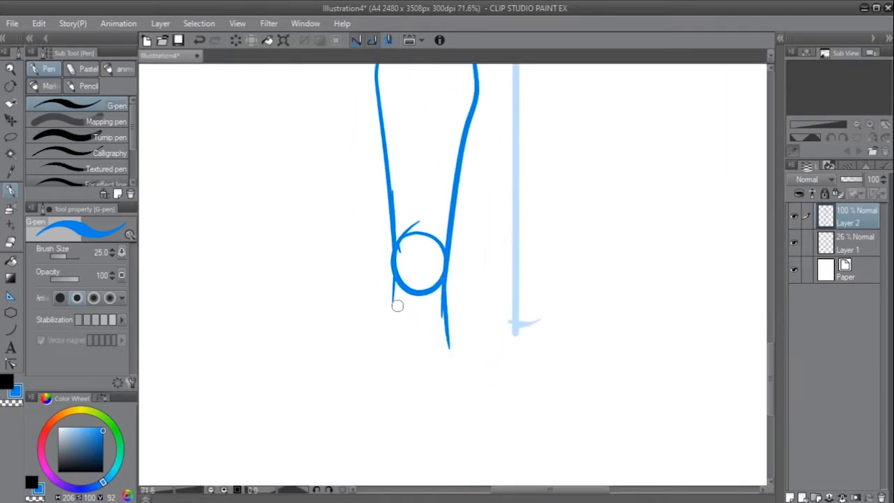
drag(396, 285, 353, 383)
mouse_move(440, 326)
mouse_down()
mouse_move(436, 366)
mouse_move(385, 419)
mouse_up()
mouse_move(389, 318)
mouse_down()
mouse_move(349, 389)
mouse_move(351, 377)
mouse_move(364, 418)
mouse_move(389, 419)
mouse_up()
key(ctrl+z)
mouse_move(513, 313)
mouse_down()
mouse_move(497, 345)
mouse_move(447, 342)
mouse_up()
drag(534, 335, 515, 370)
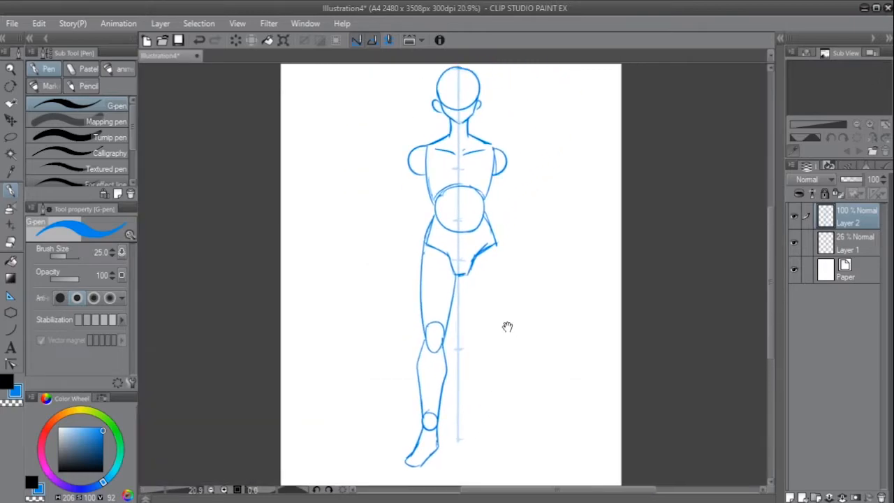
- Draw the right thigh's inner and outer lines down from the pelvis and add a knee shape at its lower end
drag(461, 275, 477, 345)
key(ctrl+z)
drag(494, 244, 497, 331)
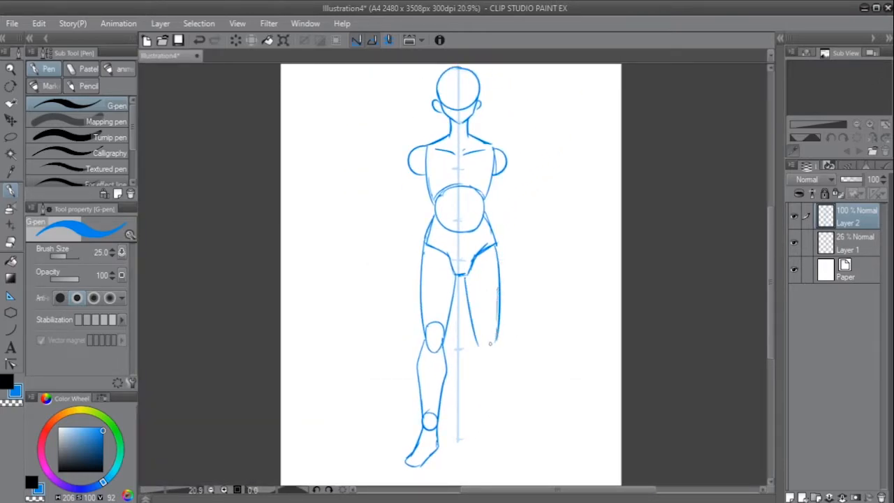
scroll(494, 345, up, 4)
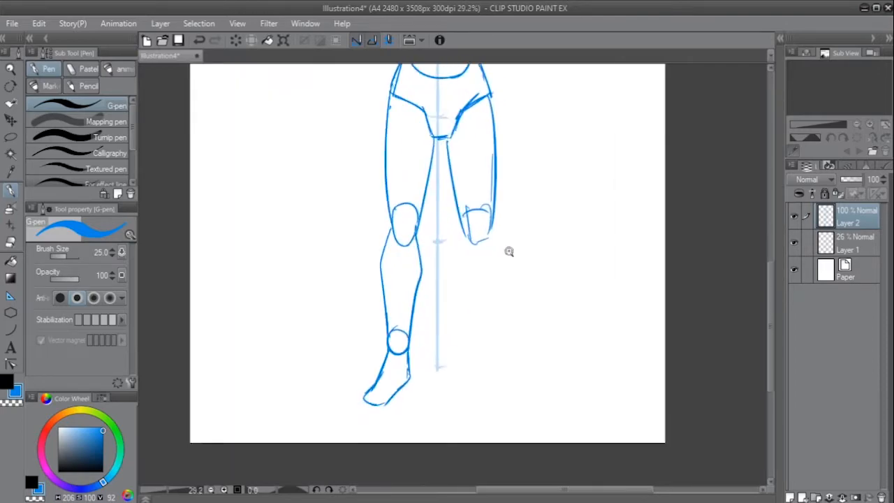
- Draw the right lower leg tapering from the knee to an ankle circle, with an outward-angled foot below
mouse_move(452, 268)
mouse_down()
mouse_move(454, 320)
mouse_move(449, 285)
mouse_move(471, 374)
mouse_up()
key(ctrl+z)
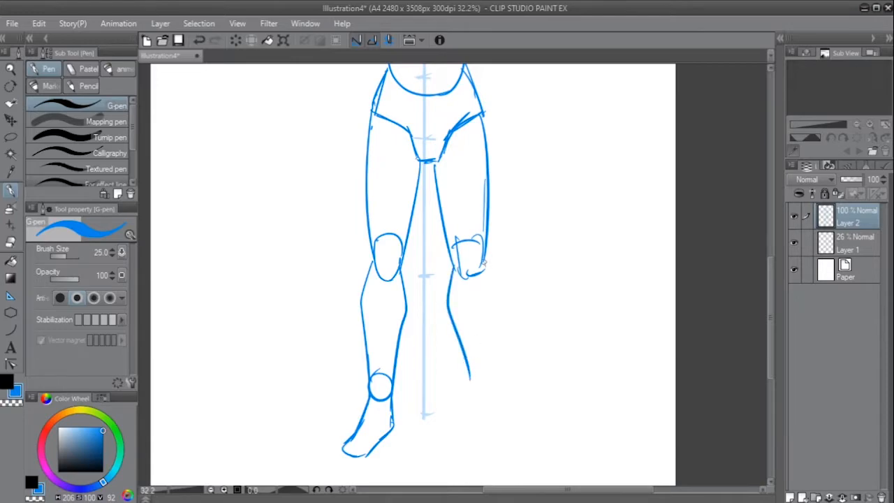
drag(486, 269, 488, 355)
mouse_move(490, 308)
mouse_down()
mouse_move(489, 378)
mouse_move(470, 340)
mouse_move(461, 394)
mouse_move(506, 412)
mouse_up()
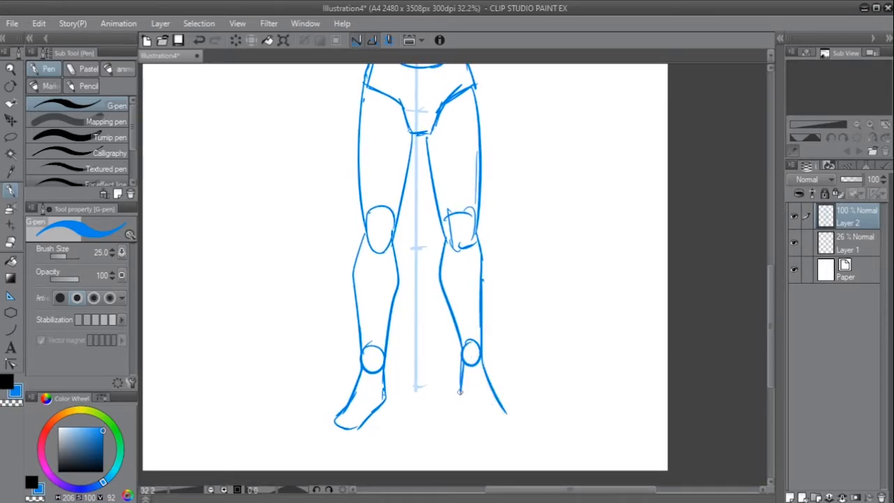
drag(528, 271, 517, 265)
drag(536, 132, 508, 268)
- Draw a thin horizontal guide line through the pelvis base, extending past both thighs
drag(427, 225, 438, 221)
mouse_move(425, 200)
mouse_down()
mouse_move(476, 234)
mouse_move(554, 261)
mouse_move(537, 253)
mouse_up()
drag(524, 305, 515, 297)
drag(336, 353, 583, 345)
key(ctrl+z)
- Try out arm lines slanting down and outward from the left shoulder joint
mouse_move(366, 180)
mouse_down()
mouse_move(368, 377)
mouse_move(370, 361)
mouse_up()
key(ctrl+z)
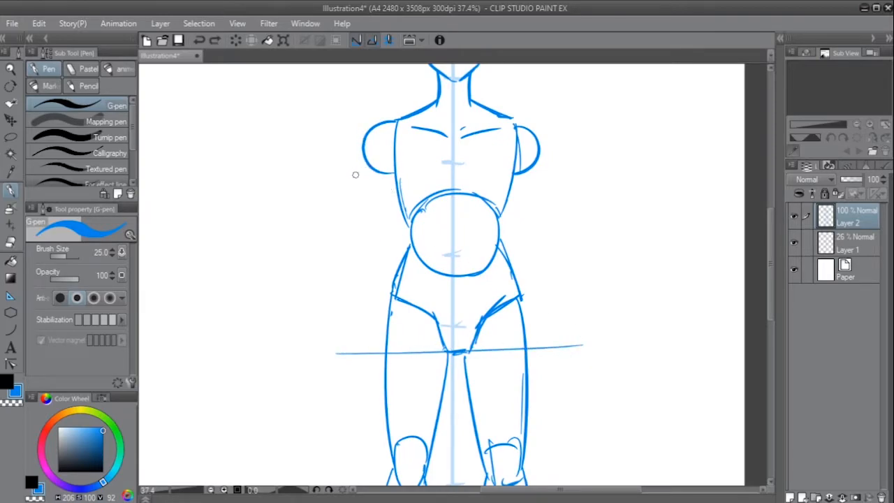
key(ctrl+z)
mouse_move(361, 175)
mouse_down()
mouse_move(321, 334)
mouse_move(323, 286)
mouse_up()
key(ctrl+z)
key(ctrl+z)
drag(365, 145, 328, 226)
key(ctrl+z)
drag(358, 170, 308, 346)
key(ctrl+z)
drag(364, 143, 323, 303)
key(ctrl+z)
drag(364, 179, 302, 338)
- Draw a straight arm guide line from the left shoulder joint slanting outward and down to just above the crotch guide line
key(ctrl+z)
drag(362, 143, 302, 323)
key(ctrl+z)
drag(368, 183, 312, 340)
key(ctrl+z)
drag(355, 194, 279, 367)
key(ctrl+z)
drag(365, 157, 308, 306)
key(ctrl+z)
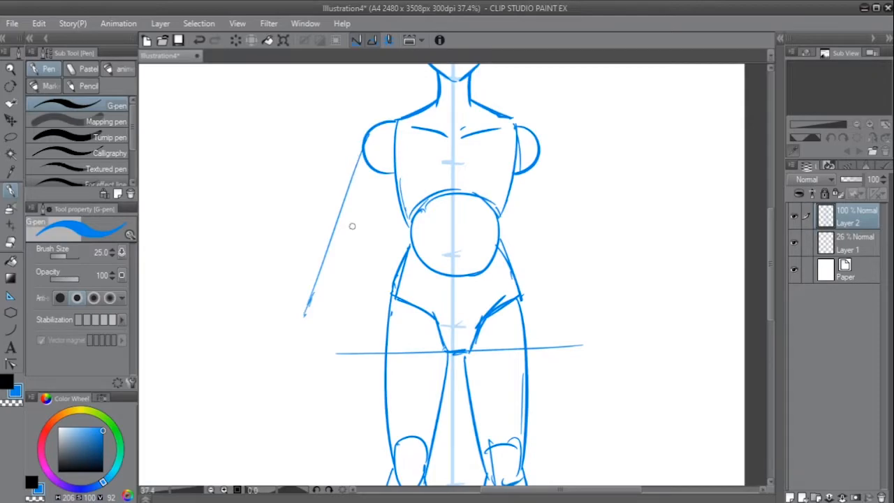
- Add an elbow oval beside the middle of the left arm line and a wrist circle at its lower end
key(ctrl+z)
mouse_move(350, 229)
mouse_down()
mouse_move(359, 249)
mouse_move(338, 225)
mouse_move(363, 217)
mouse_move(357, 212)
mouse_up()
key(ctrl+z)
mouse_move(316, 304)
mouse_down()
mouse_move(323, 329)
mouse_move(311, 304)
mouse_up()
- Try to mirror the arm line, elbow oval and wrist circle on the right side
drag(541, 150, 606, 303)
key(ctrl+z)
mouse_move(550, 226)
mouse_down()
mouse_move(560, 244)
mouse_move(557, 220)
mouse_up()
key(ctrl+z)
drag(591, 298, 595, 296)
drag(630, 221, 602, 268)
key(ctrl+z)
key(ctrl+z)
key(ctrl+z)
- Draw a slanting arm line from the right shoulder joint with an elbow oval inside its middle and a wrist circle at its end
drag(513, 196, 574, 350)
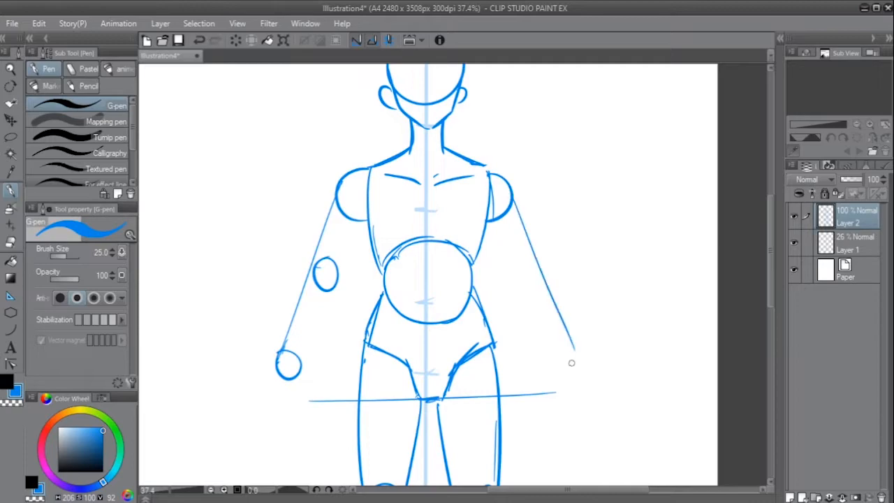
drag(528, 265, 538, 274)
drag(566, 348, 571, 349)
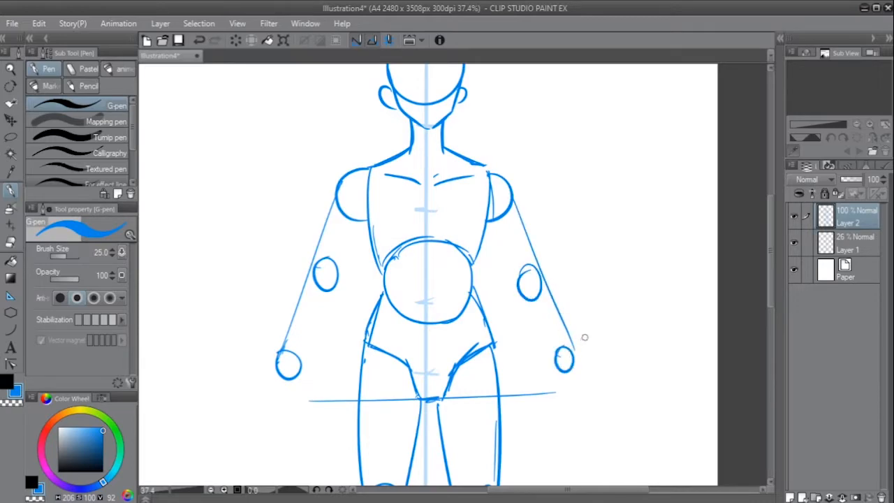
scroll(437, 366, down, 1)
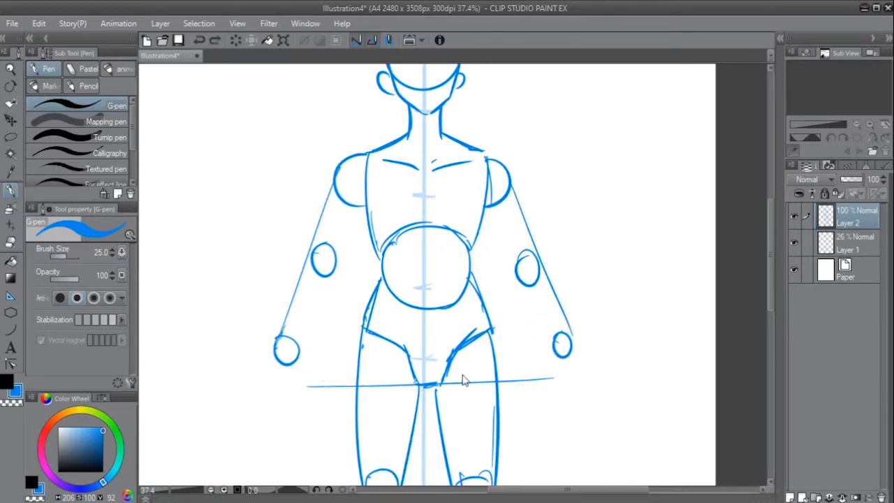
drag(296, 358, 560, 369)
key(ctrl+z)
mouse_move(300, 359)
mouse_down()
mouse_move(520, 383)
mouse_move(572, 363)
mouse_up()
key(ctrl+z)
drag(368, 152, 374, 373)
key(ctrl+z)
mouse_move(361, 179)
mouse_down()
mouse_move(354, 394)
mouse_move(290, 366)
mouse_move(351, 381)
mouse_move(224, 171)
mouse_move(256, 112)
mouse_move(277, 355)
mouse_move(349, 375)
mouse_move(231, 102)
mouse_up()
key(ctrl+z)
key(ctrl+z)
key(ctrl+z)
key(ctrl+z)
key(ctrl+z)
key(ctrl+z)
- Draw a curved contour over the outside of the left shoulder joint, redoing the stroke until it follows the joint
drag(375, 280, 383, 264)
ctrl+drag(337, 227, 405, 299)
ctrl+drag(420, 257, 380, 257)
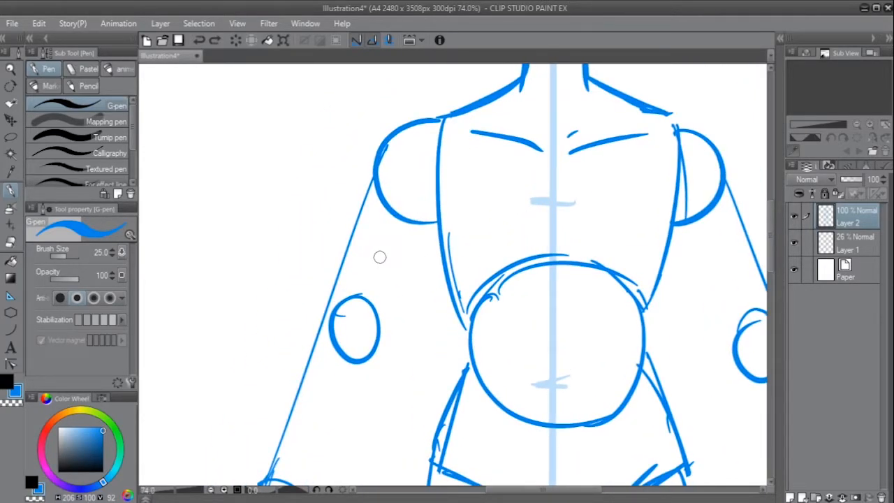
mouse_move(521, 337)
mouse_down()
mouse_move(485, 316)
mouse_move(515, 310)
mouse_move(482, 337)
mouse_up()
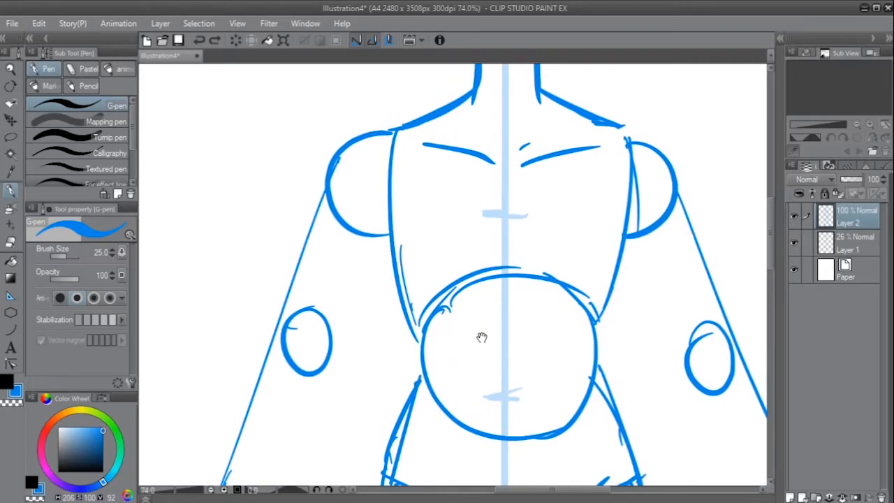
drag(473, 288, 480, 297)
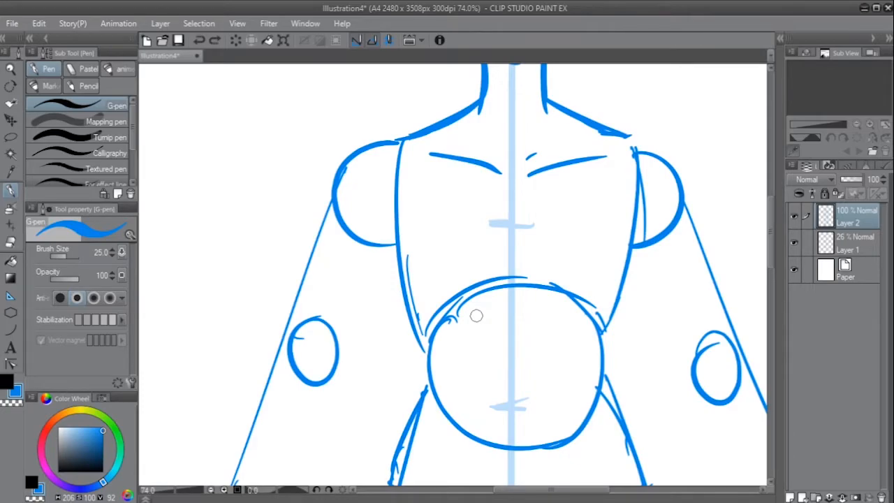
mouse_move(400, 271)
mouse_down()
mouse_move(412, 277)
mouse_move(421, 253)
mouse_up()
drag(433, 126, 371, 184)
key(ctrl+z)
drag(406, 139, 376, 217)
key(ctrl+z)
mouse_move(438, 126)
mouse_down()
mouse_move(374, 181)
mouse_move(390, 222)
mouse_up()
key(ctrl+z)
- Draw the left upper arm's outer line from the shoulder and its inner line from the armpit to the elbow oval
key(ctrl+z)
key(ctrl+z)
key(ctrl+z)
key(ctrl+z)
mouse_move(372, 183)
mouse_down()
mouse_move(359, 280)
mouse_move(342, 302)
mouse_up()
key(ctrl+z)
key(ctrl+z)
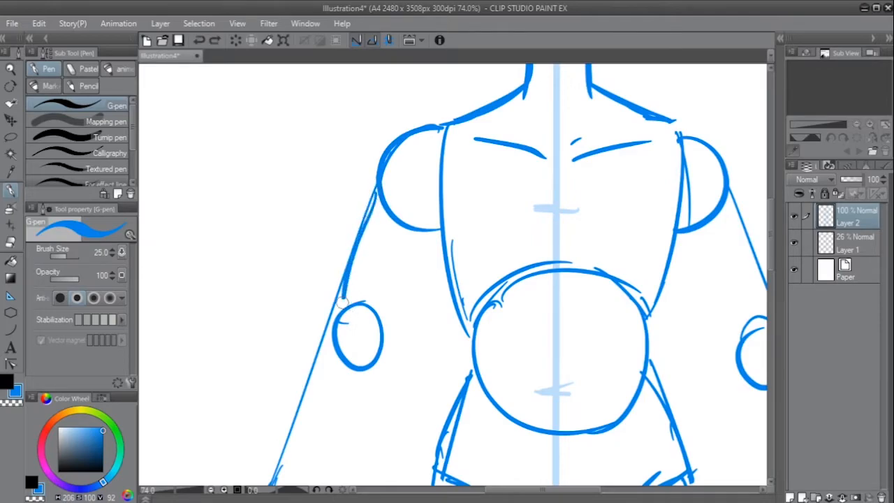
key(ctrl+z)
mouse_move(439, 254)
mouse_down()
mouse_move(383, 347)
mouse_move(447, 229)
mouse_move(440, 263)
mouse_up()
key(ctrl+z)
mouse_move(446, 214)
mouse_down()
mouse_move(428, 286)
mouse_move(375, 382)
mouse_up()
key(ctrl+z)
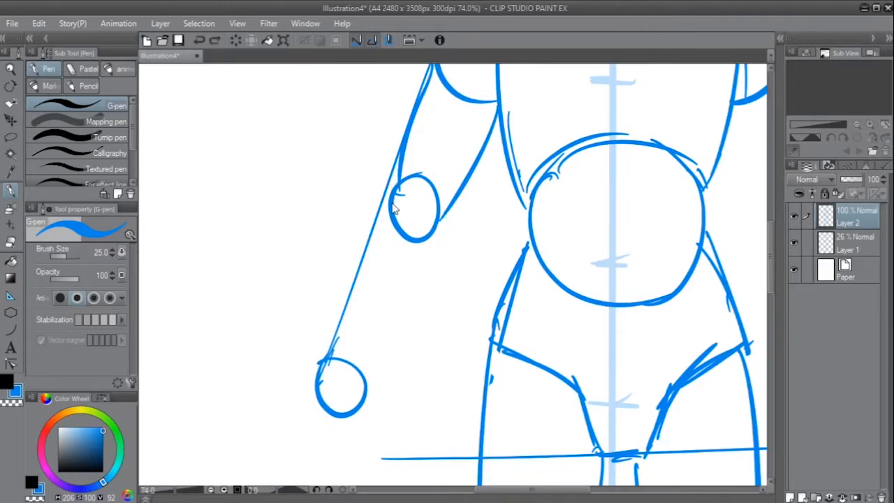
- Draw the left forearm's inner and outer contours from the elbow oval tapering to the wrist circle
drag(441, 217, 363, 379)
drag(392, 180, 329, 367)
mouse_move(391, 357)
mouse_down()
mouse_move(414, 238)
mouse_move(387, 322)
mouse_up()
drag(362, 192, 330, 326)
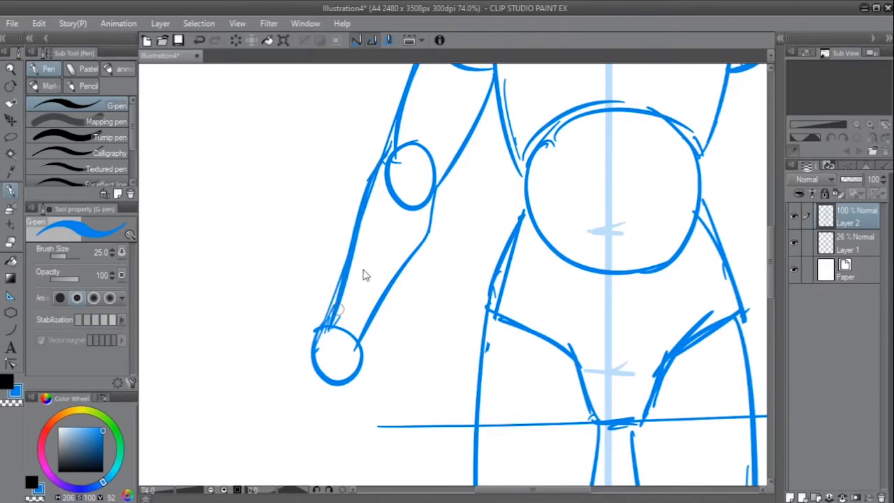
drag(356, 211, 334, 306)
- Draw the right arm's inner upper-arm line from the armpit and its outer contour over the shoulder to the elbow oval
drag(471, 255, 428, 338)
mouse_move(536, 291)
mouse_down()
mouse_move(490, 314)
mouse_move(436, 323)
mouse_move(502, 275)
mouse_move(461, 282)
mouse_up()
scroll(521, 294, down, 5)
drag(478, 229, 510, 297)
drag(509, 199, 513, 232)
key(ctrl+z)
drag(488, 167, 510, 193)
key(ctrl+z)
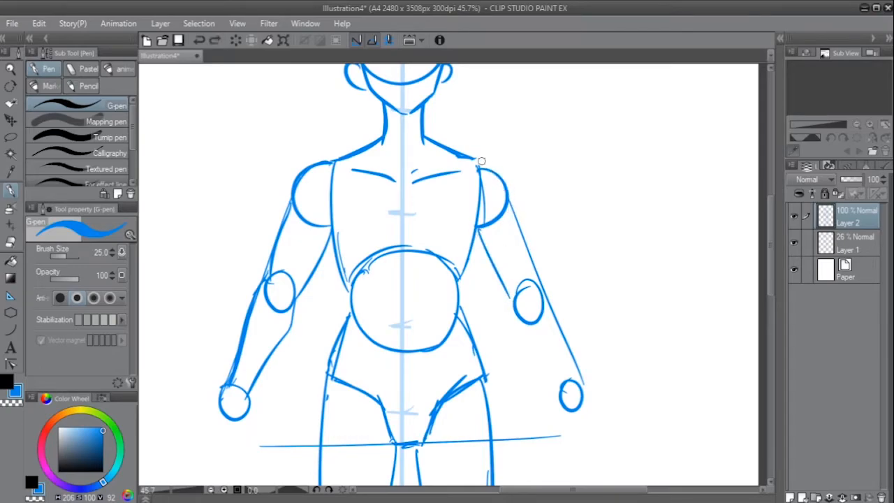
key(ctrl+z)
mouse_move(481, 157)
mouse_down()
mouse_move(504, 178)
mouse_move(508, 217)
mouse_up()
key(ctrl+z)
key(ctrl+z)
mouse_move(472, 161)
mouse_down()
mouse_move(511, 217)
mouse_move(507, 207)
mouse_up()
mouse_move(501, 190)
mouse_down()
mouse_move(518, 238)
mouse_move(504, 207)
mouse_up()
key(ctrl+z)
- Draw the right forearm's inner and outer contours from the elbow oval to the wrist circle
drag(487, 241, 526, 313)
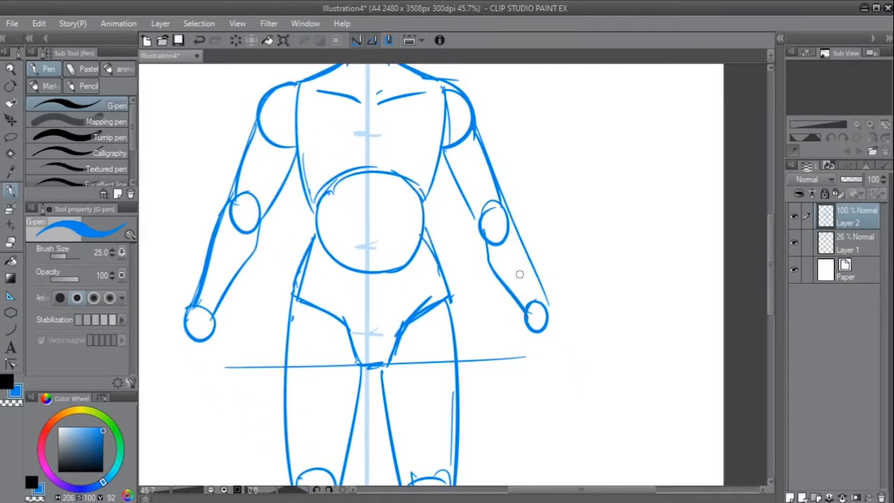
drag(523, 236, 544, 306)
drag(542, 297, 544, 273)
- Sketch the right hand below the wrist circle as a blocky palm with a tapered finger section and a narrow thumb
mouse_move(594, 238)
mouse_down()
mouse_move(605, 286)
mouse_move(574, 283)
mouse_up()
drag(602, 283, 537, 233)
ctrl+click(552, 225)
ctrl+click(552, 225)
drag(518, 292, 541, 278)
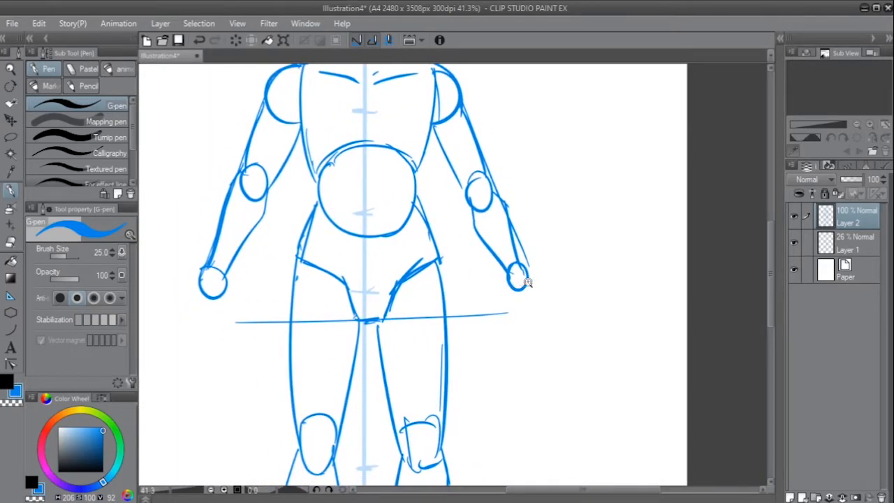
ctrl+click(524, 284)
drag(539, 275, 551, 314)
mouse_move(502, 299)
mouse_down()
mouse_move(519, 345)
mouse_move(561, 322)
mouse_up()
drag(588, 312, 595, 275)
mouse_move(506, 261)
mouse_down()
mouse_move(512, 301)
mouse_move(514, 287)
mouse_move(541, 355)
mouse_up()
drag(547, 357, 565, 333)
drag(571, 285, 569, 320)
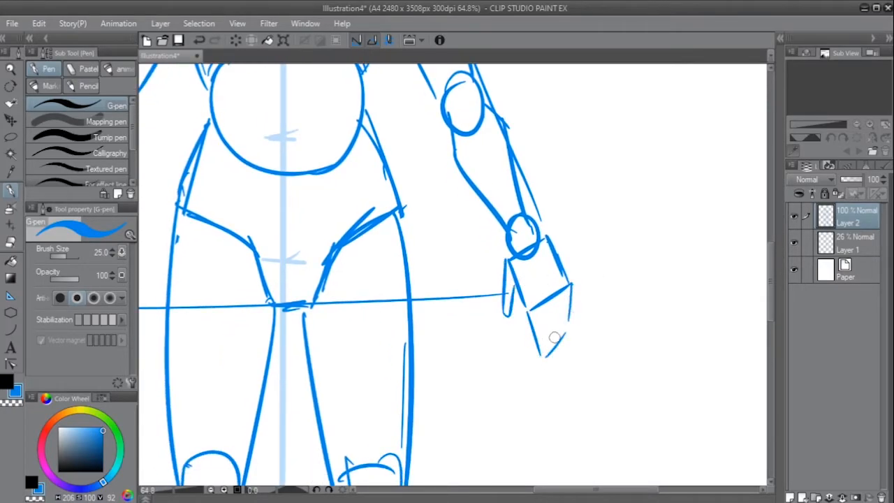
mouse_move(571, 287)
mouse_down()
mouse_move(565, 333)
mouse_move(552, 297)
mouse_up()
- Sketch the left hand below its wrist circle with a blocky palm, a tapered finger section and a thumb
mouse_move(596, 262)
mouse_down()
mouse_move(629, 250)
mouse_move(657, 253)
mouse_up()
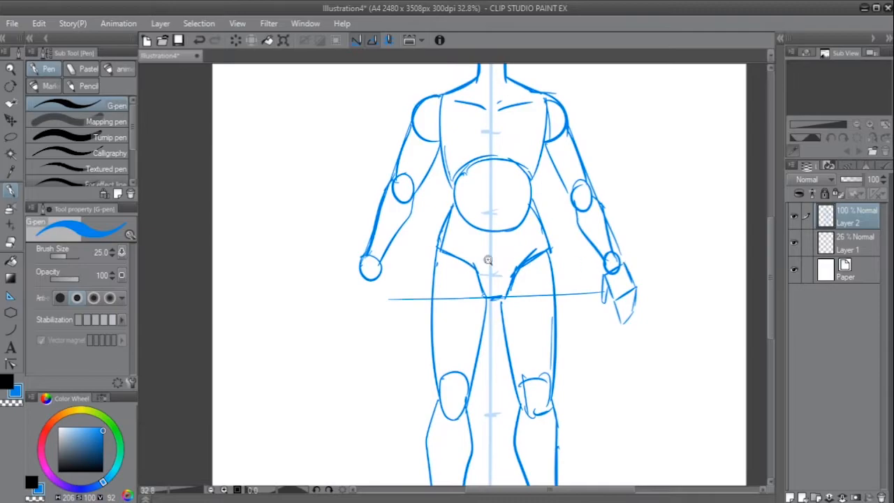
drag(413, 260, 443, 262)
mouse_move(301, 278)
mouse_down()
mouse_move(352, 293)
mouse_move(338, 345)
mouse_move(289, 319)
mouse_up()
key(ctrl+z)
drag(290, 328, 337, 344)
drag(352, 294, 365, 350)
mouse_move(416, 367)
mouse_down()
mouse_move(393, 363)
mouse_move(358, 329)
mouse_move(419, 278)
mouse_move(419, 300)
mouse_up()
drag(422, 225, 390, 346)
drag(346, 235, 390, 347)
drag(597, 308, 552, 354)
drag(629, 307, 556, 349)
drag(602, 331, 573, 277)
- Add a new raster layer above the blue figure sketch and make it the active layer
drag(582, 284, 537, 295)
drag(542, 294, 510, 308)
drag(510, 308, 527, 310)
drag(484, 340, 499, 355)
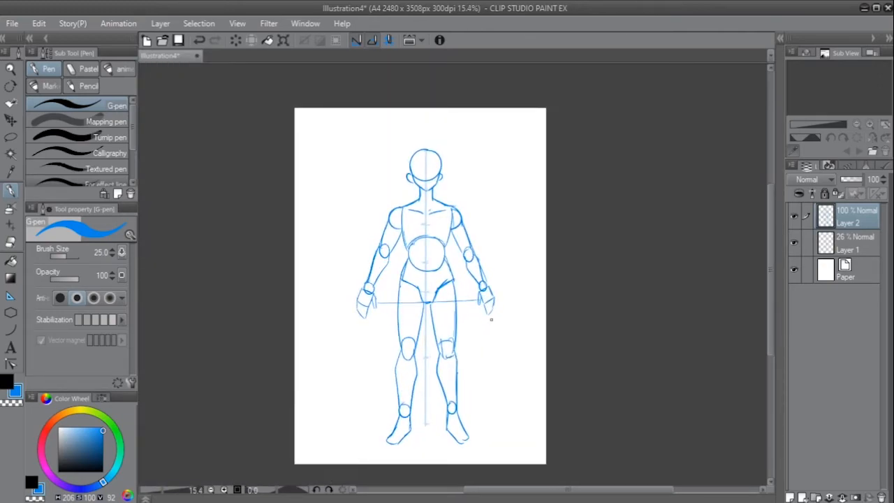
drag(467, 262, 463, 269)
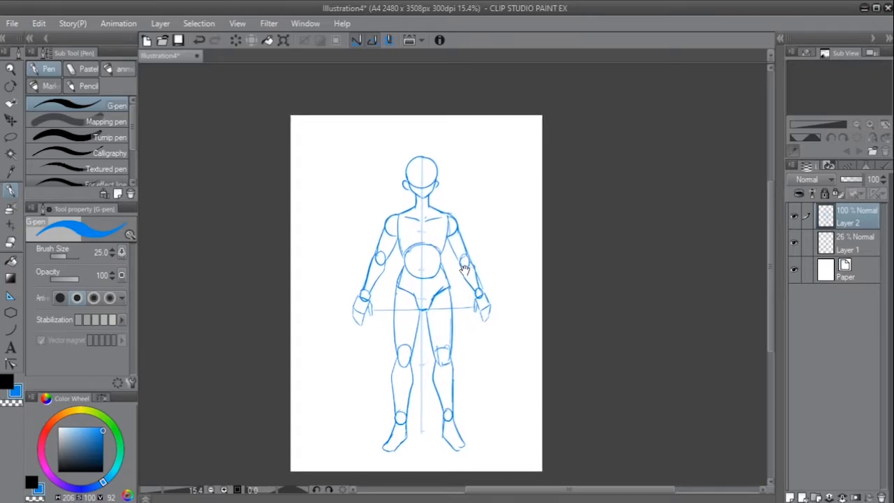
key(k)
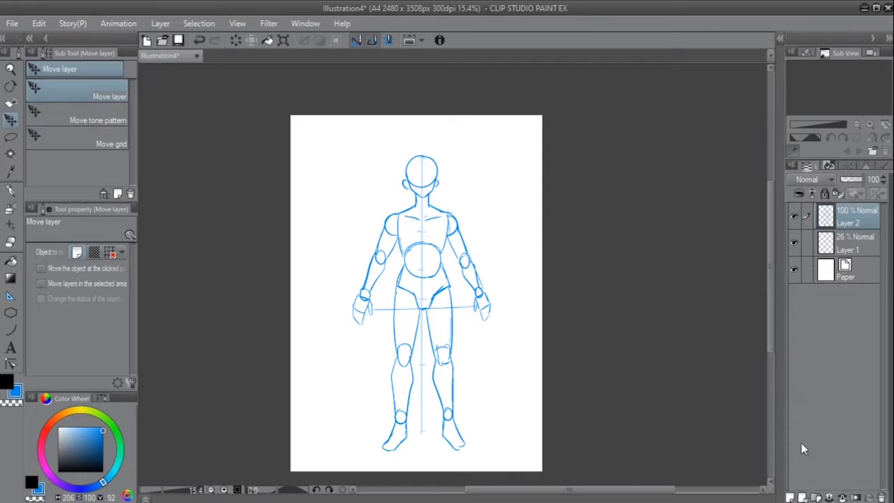
click(789, 497)
click(806, 252)
click(793, 242)
click(794, 242)
click(848, 216)
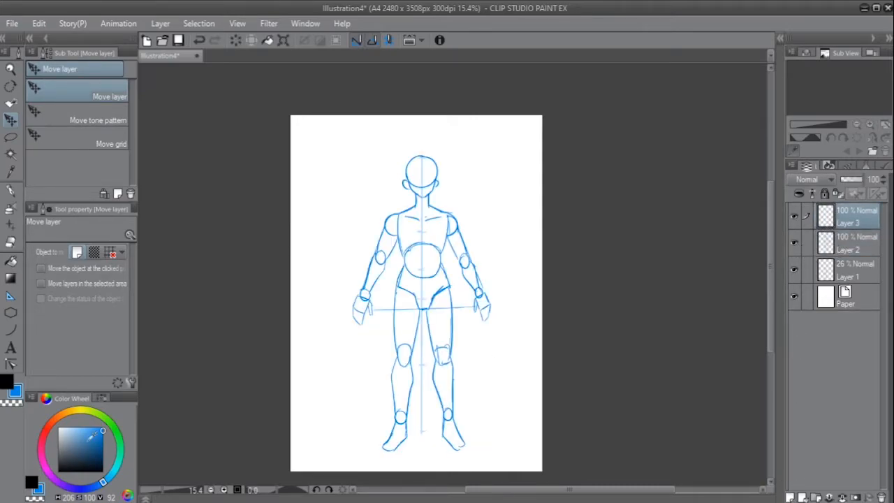
- Set the drawing colour to black and lower the opacity of Layer 2, the blue figure sketch, to 29%
click(30, 482)
scroll(413, 179, up, 5)
click(849, 243)
drag(862, 180, 846, 181)
click(793, 269)
click(793, 269)
scroll(422, 168, up, 5)
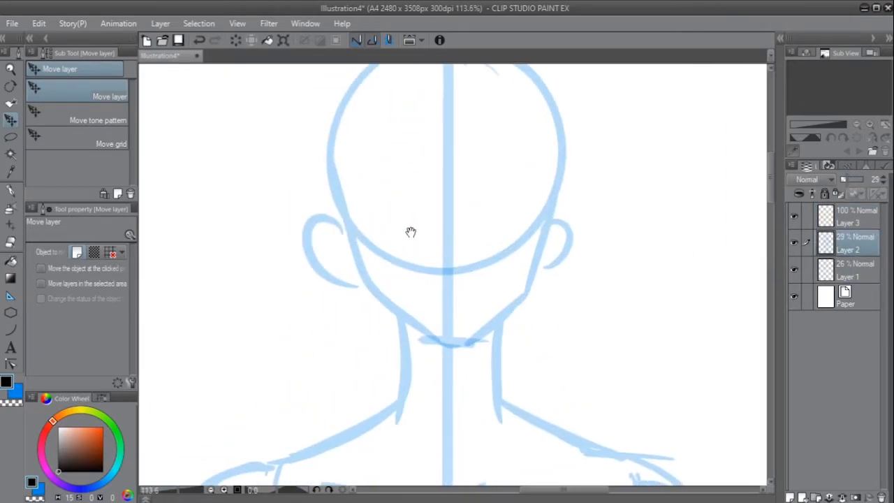
- Trace the head's contour with the G-pen in black on Layer 3, following the faded blue sketch
key(p)
key(alt+bracketright)
mouse_move(338, 208)
mouse_down()
mouse_move(472, 350)
mouse_move(532, 288)
mouse_move(556, 197)
mouse_move(538, 271)
mouse_up()
drag(343, 229, 360, 273)
drag(391, 230, 377, 270)
drag(324, 250, 540, 240)
- Trace the neck and shoulder slopes in black over the faded blue sketch
mouse_move(492, 374)
mouse_down()
mouse_move(509, 213)
mouse_move(507, 289)
mouse_up()
drag(401, 199, 408, 293)
key(ctrl+z)
drag(469, 205, 359, 277)
mouse_move(517, 199)
mouse_down()
mouse_move(633, 256)
mouse_move(383, 341)
mouse_up()
scroll(559, 265, down, 3)
scroll(514, 229, up, 3)
drag(482, 317, 317, 305)
drag(372, 193, 524, 236)
drag(568, 237, 719, 200)
scroll(719, 202, down, 2)
- Trace the torso's outline in black from the shoulders down to the hips
mouse_move(427, 214)
mouse_down()
mouse_move(444, 339)
mouse_move(461, 335)
mouse_up()
key(ctrl+z)
key(ctrl+z)
drag(547, 357, 492, 362)
drag(404, 332, 415, 333)
drag(423, 329, 509, 308)
drag(604, 317, 579, 310)
mouse_move(524, 301)
mouse_down()
mouse_move(622, 318)
mouse_move(649, 309)
mouse_up()
drag(674, 209, 641, 320)
scroll(582, 313, down, 3)
drag(601, 351, 617, 312)
drag(638, 271, 626, 309)
drag(471, 280, 483, 318)
drag(564, 397, 579, 323)
drag(499, 271, 465, 371)
drag(641, 234, 642, 279)
key(ctrl+z)
drag(642, 278, 681, 365)
mouse_move(627, 335)
mouse_down()
mouse_move(587, 271)
mouse_move(597, 119)
mouse_up()
- Trace the left thigh's inner and outer contours and the sides of the left knee in black
scroll(598, 119, down, 2)
scroll(539, 210, down, 1)
mouse_move(549, 201)
mouse_down()
mouse_move(567, 202)
mouse_move(529, 349)
mouse_up()
mouse_move(473, 120)
mouse_down()
mouse_move(483, 150)
mouse_move(485, 343)
mouse_up()
scroll(494, 236, down, 3)
ctrl+click(495, 236)
drag(484, 202, 514, 267)
drag(541, 208, 528, 264)
- Trace the left lower leg's inner and outer contours and the left foot in black
mouse_move(543, 258)
mouse_down()
mouse_move(549, 223)
mouse_move(525, 437)
mouse_up()
drag(521, 383, 531, 319)
drag(495, 118, 481, 392)
mouse_move(533, 354)
mouse_down()
mouse_move(557, 213)
mouse_move(557, 324)
mouse_up()
mouse_move(508, 239)
mouse_down()
mouse_move(502, 277)
mouse_move(448, 373)
mouse_up()
drag(448, 375, 559, 348)
- Trace the right thigh's inner and outer contours and the side of the right knee in black
scroll(600, 305, down, 3)
drag(504, 143, 526, 258)
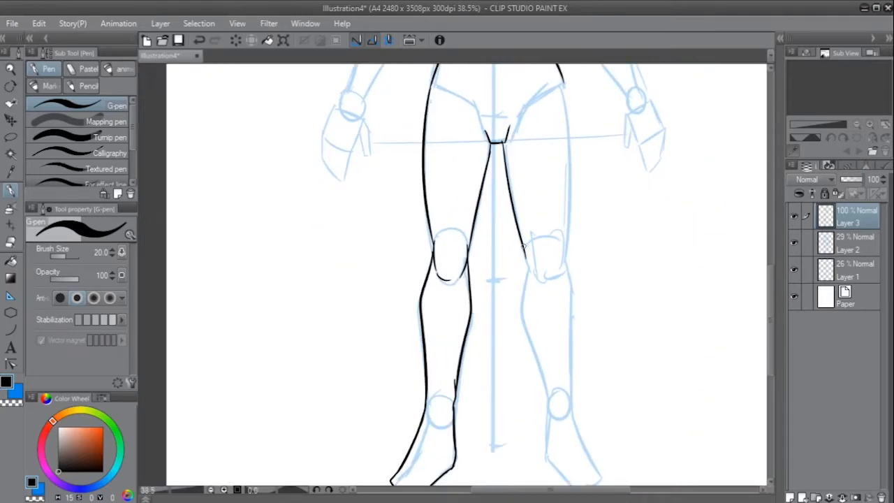
drag(562, 84, 566, 239)
mouse_move(568, 241)
mouse_down()
mouse_move(571, 230)
mouse_move(568, 257)
mouse_move(545, 271)
mouse_up()
- Trace the contours around the right knee and begin the right lower leg's outline in black
scroll(565, 249, up, 2)
drag(515, 217, 524, 270)
drag(527, 273, 530, 191)
drag(519, 153, 561, 376)
drag(572, 202, 573, 146)
mouse_move(572, 98)
mouse_down()
mouse_move(580, 297)
mouse_move(542, 274)
mouse_move(544, 247)
mouse_up()
- Trace the rest of the right lower leg, the ankle and the right foot in black
key(e)
key(p)
drag(517, 180, 544, 285)
drag(534, 226, 545, 281)
drag(567, 230, 607, 356)
drag(536, 264, 576, 392)
drag(607, 355, 575, 391)
scroll(636, 313, down, 3)
- Trace the left shoulder and the left upper arm's outer and inner contours in black
scroll(522, 202, up, 4)
drag(534, 94, 463, 172)
key(ctrl+z)
mouse_move(520, 178)
mouse_down()
mouse_move(492, 206)
mouse_move(491, 196)
mouse_move(519, 199)
mouse_up()
key(ctrl+z)
drag(461, 164, 425, 279)
drag(520, 207, 470, 290)
- Trace the left forearm's contours and the left hand with its thumb in black
mouse_move(470, 282)
mouse_down()
mouse_move(491, 212)
mouse_move(418, 397)
mouse_up()
drag(446, 200, 376, 377)
key(ctrl+z)
drag(512, 126, 522, 146)
mouse_move(489, 279)
mouse_down()
mouse_move(515, 233)
mouse_move(487, 297)
mouse_move(447, 337)
mouse_up()
drag(438, 211, 408, 356)
drag(449, 331, 432, 377)
scroll(517, 264, down, 3)
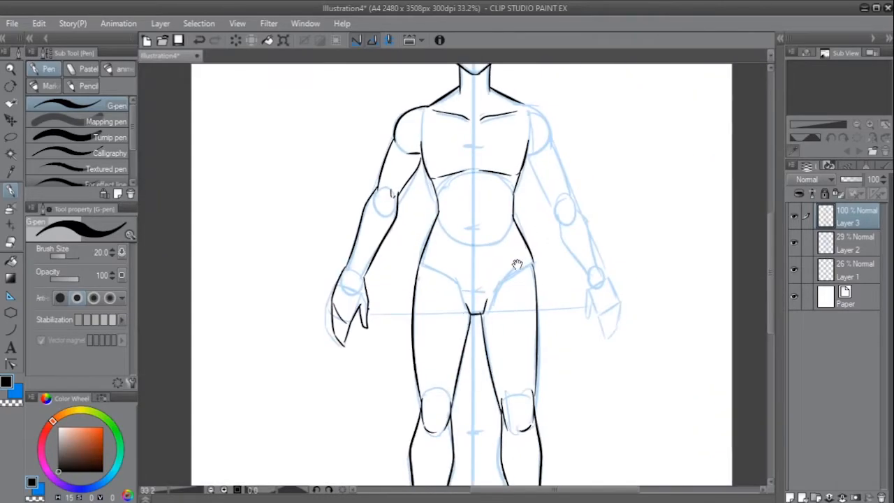
- Trace the right shoulder's curve and the right upper arm's outer contour in black
scroll(549, 173, up, 1)
drag(550, 173, 513, 191)
key(ctrl+z)
drag(476, 107, 517, 156)
mouse_move(481, 108)
mouse_down()
mouse_move(516, 165)
mouse_move(498, 174)
mouse_move(537, 223)
mouse_up()
key(ctrl+z)
drag(483, 176, 518, 235)
- Trace the right arm's inner contour, the forearm and the right hand in black
drag(526, 245, 508, 202)
drag(500, 197, 540, 290)
mouse_move(520, 180)
mouse_down()
mouse_move(538, 208)
mouse_move(556, 281)
mouse_up()
mouse_move(539, 289)
mouse_down()
mouse_move(535, 312)
mouse_move(563, 362)
mouse_up()
key(ctrl+z)
drag(556, 281, 573, 311)
drag(575, 307, 562, 362)
- Hide the blue sketch layers, Layer 2 and Layer 1, leaving the black line art on the paper
scroll(563, 339, down, 4)
click(794, 242)
click(794, 269)
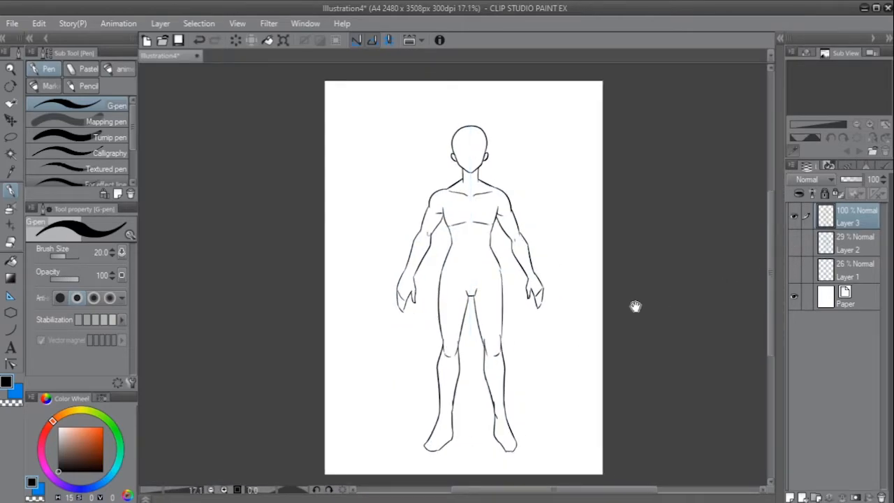
- Add short black rib strokes below the chest lines and a small navel mark on the belly
scroll(433, 226, up, 6)
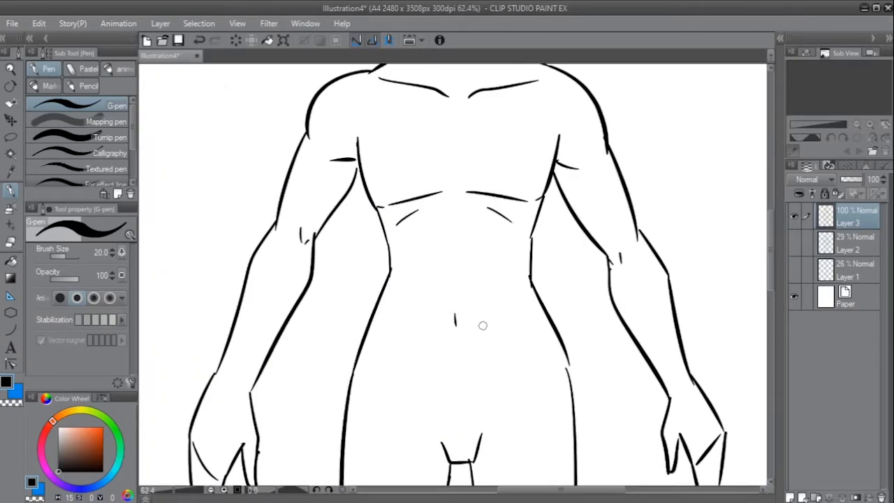
scroll(480, 311, down, 5)
scroll(579, 305, up, 1)
scroll(569, 289, down, 2)
scroll(570, 290, down, 1)
drag(564, 318, 524, 323)
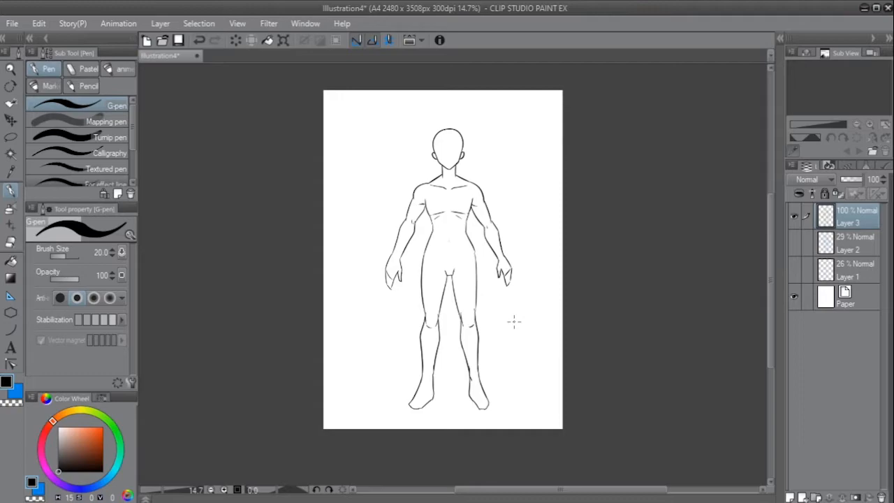
- Create a new layer above the line art and set the pen to bright orange with a brush size of 30
key(ctrl+shift+n)
click(104, 426)
scroll(509, 209, up, 2)
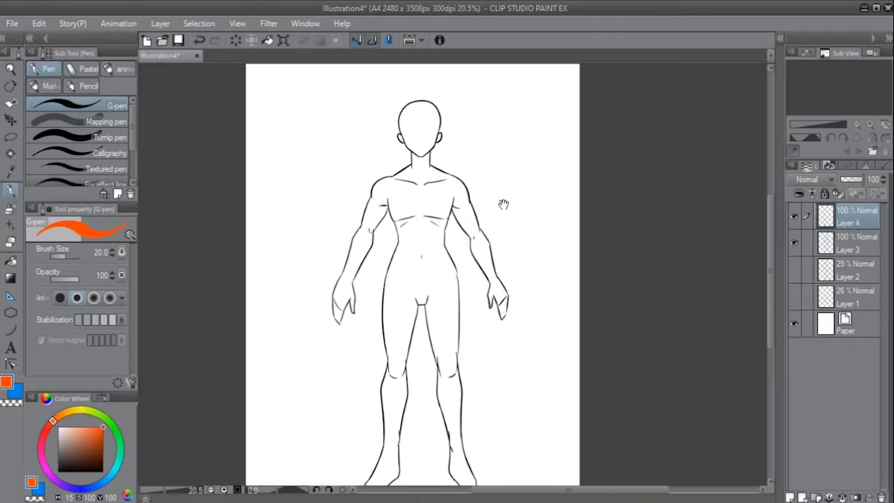
key(ctrl+z)
- Draw orange horizontal guide lines across the figure's hips and shoulders
drag(382, 277, 465, 275)
drag(405, 183, 475, 184)
key(ctrl+z)
drag(373, 185, 476, 187)
drag(373, 187, 371, 293)
key(ctrl+z)
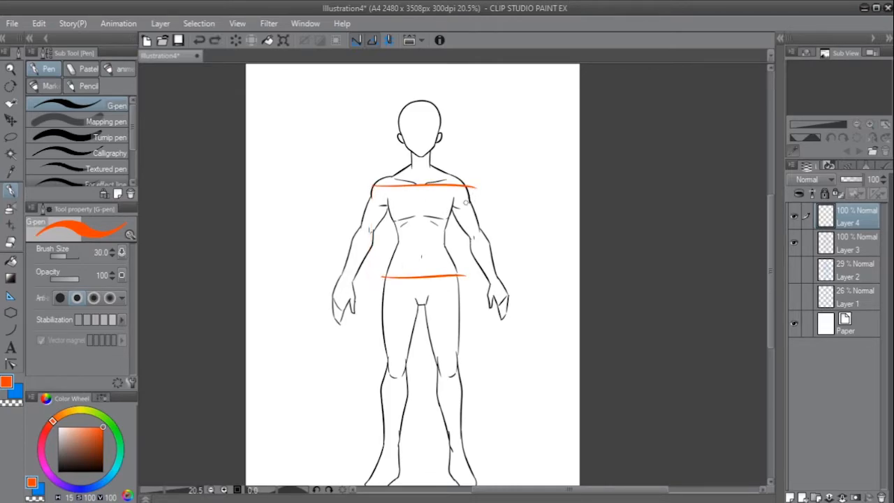
- Replace the shoulder guide with an orange vertical line from the right shoulder down to the hip line
drag(470, 188, 470, 300)
key(ctrl+z)
key(ctrl+z)
mouse_move(473, 187)
mouse_down()
mouse_move(478, 296)
mouse_move(455, 196)
mouse_up()
key(ctrl+z)
key(ctrl+z)
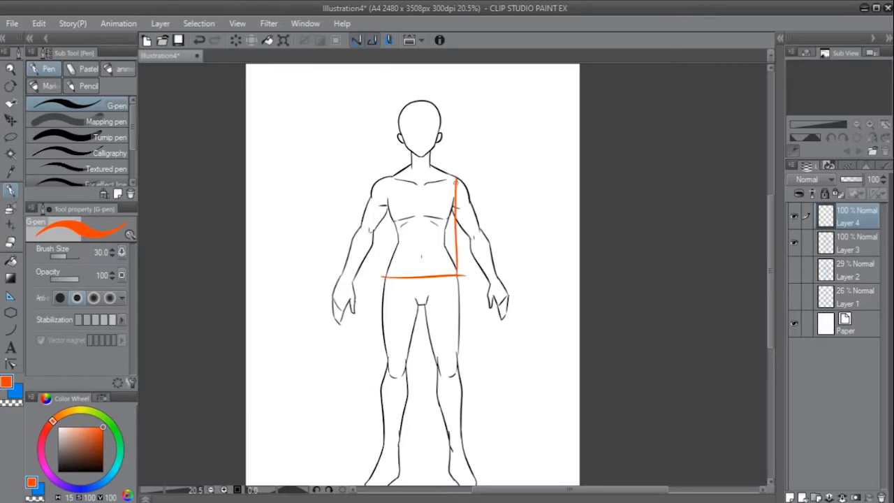
- Close the orange torso box with its left side and a top edge across the shoulders
drag(392, 177, 387, 262)
drag(392, 177, 467, 179)
key(ctrl+z)
drag(388, 176, 458, 177)
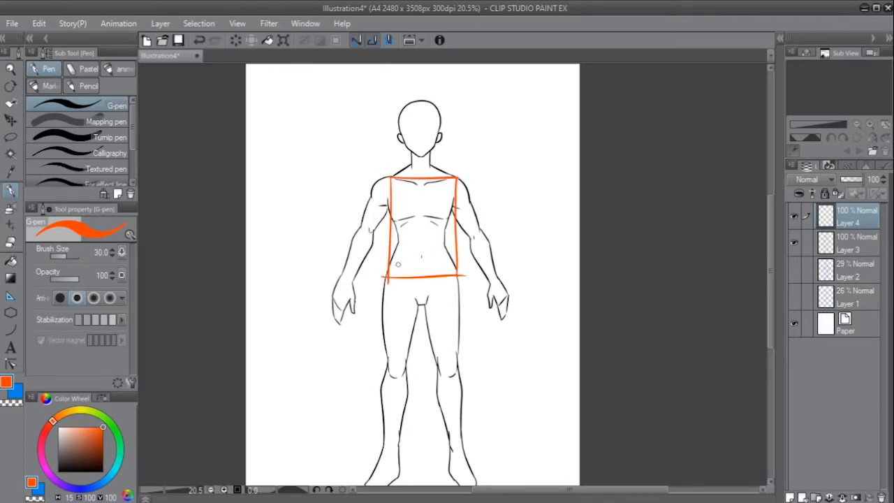
- Try an orange line across the middle of the torso box, and undo it together with the box
key(ctrl+z)
drag(389, 234, 464, 232)
key(ctrl+z)
key(ctrl+z)
drag(394, 233, 450, 235)
- Draw an orange box around the torso from the shoulders down to the crotch
key(ctrl+z)
key(ctrl+z)
key(ctrl+z)
key(ctrl+z)
key(ctrl+z)
key(ctrl+z)
key(ctrl+z)
drag(456, 173, 455, 245)
key(ctrl+z)
drag(455, 200, 454, 303)
key(ctrl+z)
drag(454, 176, 454, 307)
mouse_move(390, 174)
mouse_down()
mouse_move(388, 308)
mouse_move(456, 306)
mouse_move(465, 180)
mouse_up()
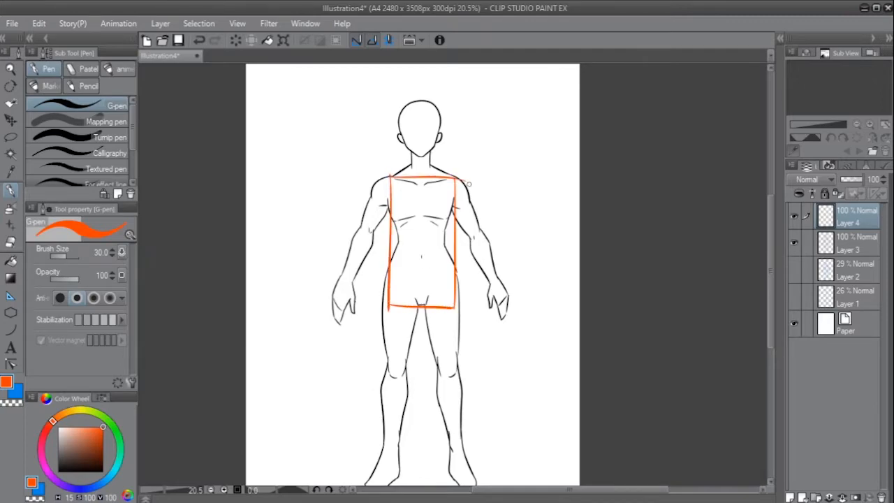
- Draw an orange horizontal line across the waist at the middle of the torso box
drag(388, 242, 462, 242)
key(ctrl+z)
drag(391, 243, 461, 243)
drag(447, 243, 453, 182)
key(ctrl+z)
drag(393, 184, 449, 190)
drag(407, 258, 417, 256)
key(ctrl+z)
key(ctrl+z)
- Extend the waist line with short orange strokes out to both elbows
drag(372, 237, 368, 236)
key(ctrl+z)
drag(457, 243, 482, 236)
key(ctrl+z)
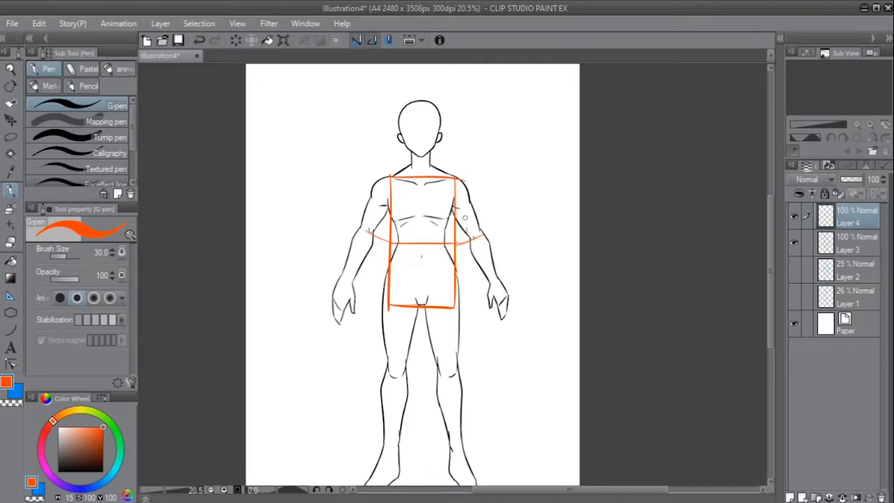
- Try an orange vertical beside the torso box, and undo it with the elbow strokes, waist line and box's top edge
drag(462, 185, 463, 317)
key(ctrl+z)
key(ctrl+z)
key(ctrl+z)
key(ctrl+z)
key(ctrl+z)
key(ctrl+z)
key(ctrl+z)
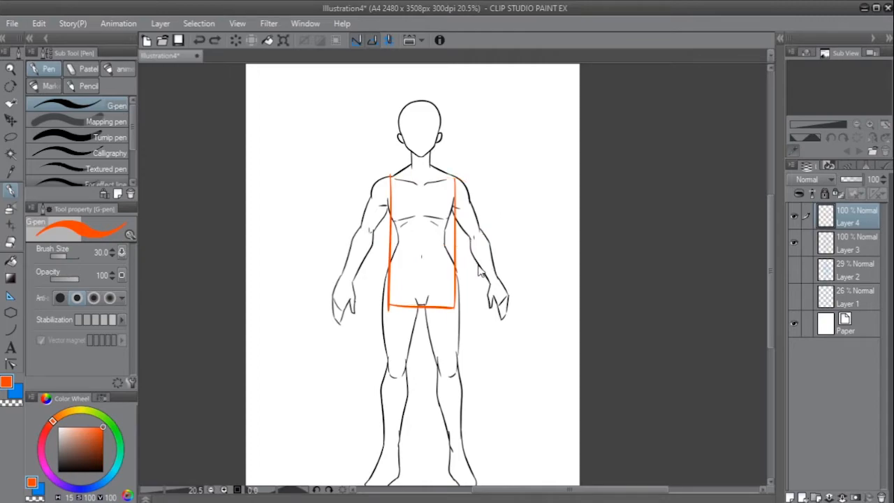
- Undo the remaining orange torso box strokes, leaving only the black figure
key(ctrl+z)
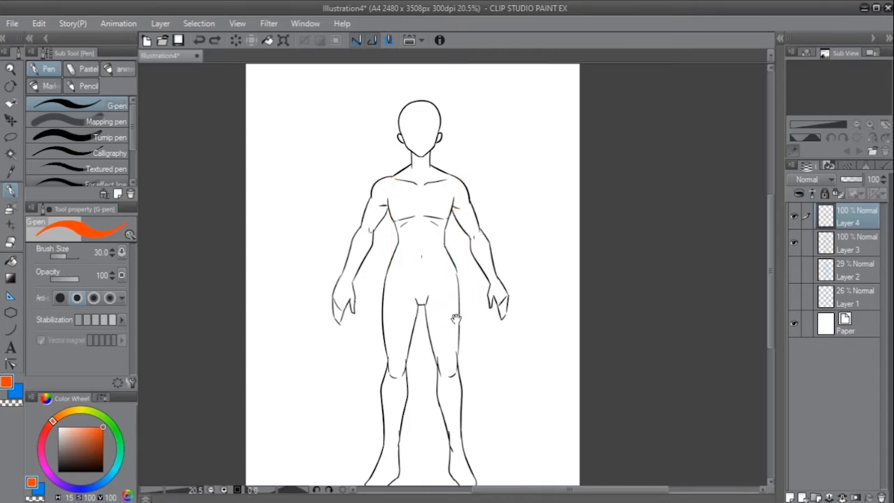
drag(455, 318, 447, 320)
ctrl+drag(425, 226, 454, 226)
drag(455, 210, 465, 244)
drag(399, 232, 433, 229)
mouse_move(510, 221)
mouse_down()
mouse_move(521, 208)
mouse_move(522, 222)
mouse_up()
key(ctrl+z)
mouse_move(492, 188)
mouse_down()
mouse_move(515, 208)
mouse_move(491, 190)
mouse_up()
key(ctrl+z)
drag(321, 198, 329, 188)
key(ctrl+z)
drag(309, 219, 289, 284)
key(ctrl+z)
drag(344, 242, 314, 285)
key(ctrl+z)
drag(293, 255, 288, 261)
key(ctrl+z)
mouse_move(325, 310)
mouse_down()
mouse_move(361, 247)
mouse_move(314, 343)
mouse_up()
key(ctrl+z)
mouse_move(347, 233)
mouse_down()
mouse_move(344, 269)
mouse_move(312, 329)
mouse_up()
key(ctrl+z)
drag(516, 258, 496, 264)
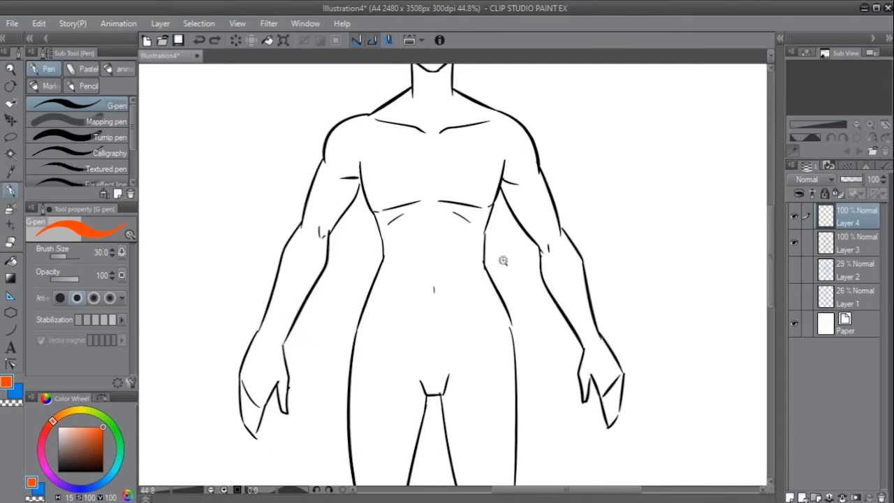
scroll(497, 261, down, 2)
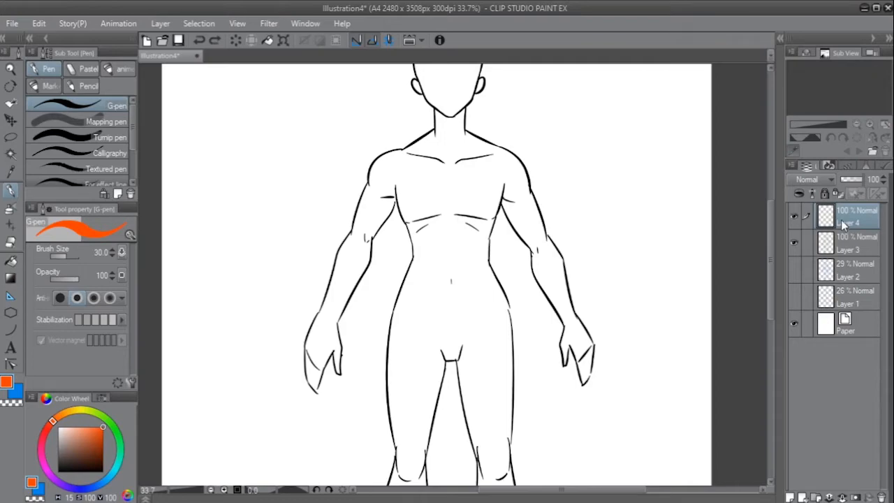
- On Layer 3, switch the pen to black and draw short strokes from both armpits to the outer ends of the chest lines
click(845, 242)
drag(552, 246, 547, 266)
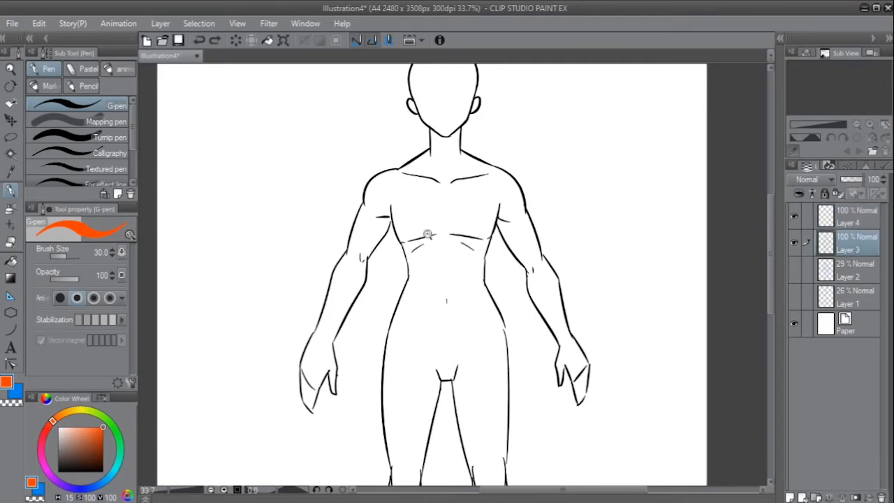
scroll(395, 231, up, 2)
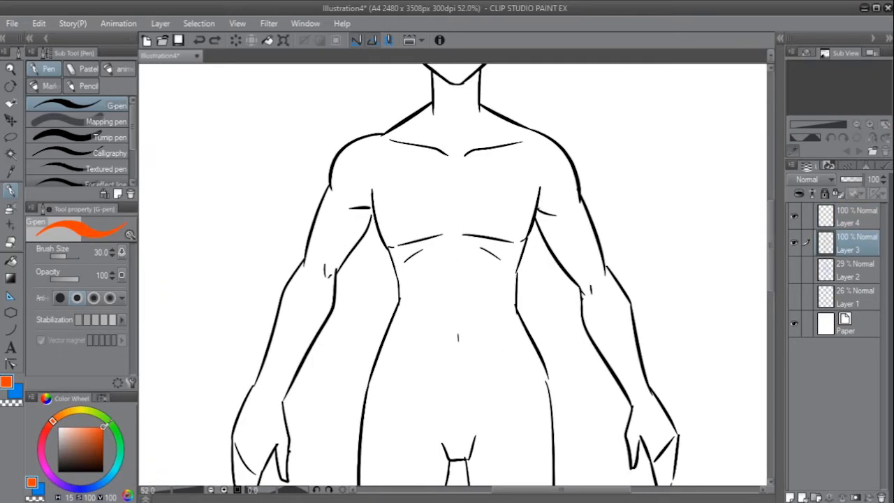
drag(103, 426, 58, 472)
key(ctrl+z)
mouse_move(370, 223)
mouse_down()
mouse_move(392, 262)
mouse_move(382, 240)
mouse_up()
key(ctrl+z)
drag(564, 242, 507, 249)
key(ctrl+z)
drag(515, 231, 505, 246)
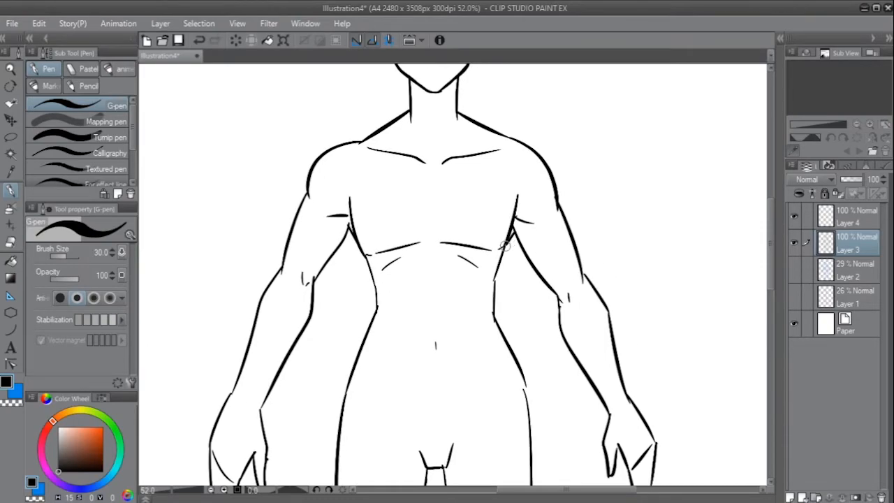
scroll(548, 221, down, 2)
scroll(551, 233, down, 1)
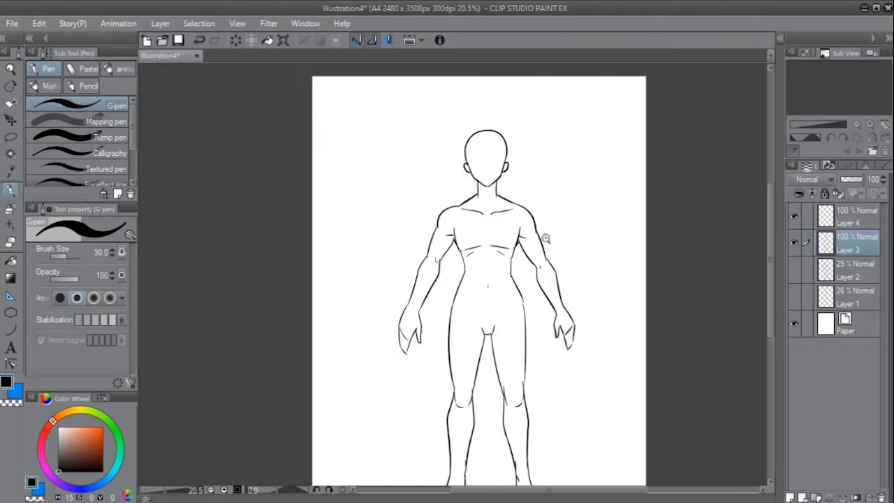
- Round the lower outer corner of the chest with a curved black stroke below the armpit
scroll(564, 235, up, 1)
scroll(424, 236, up, 2)
drag(409, 243, 434, 272)
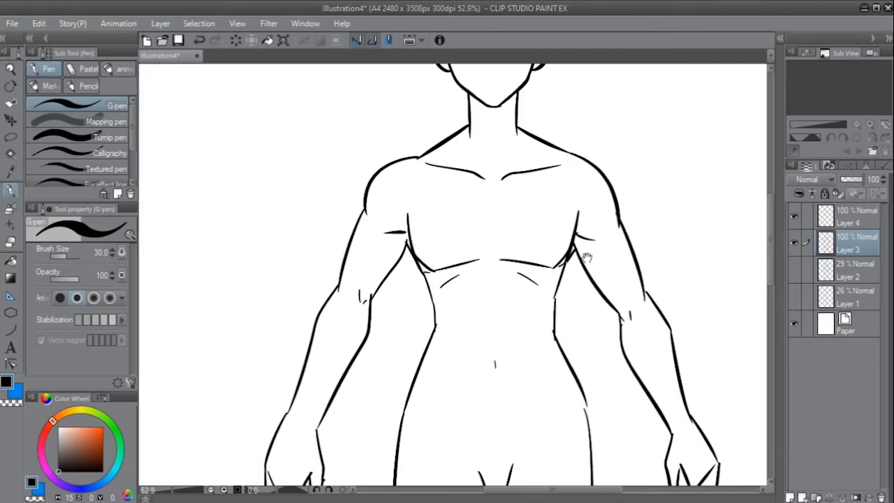
scroll(569, 257, down, 2)
drag(599, 268, 481, 268)
scroll(480, 267, down, 1)
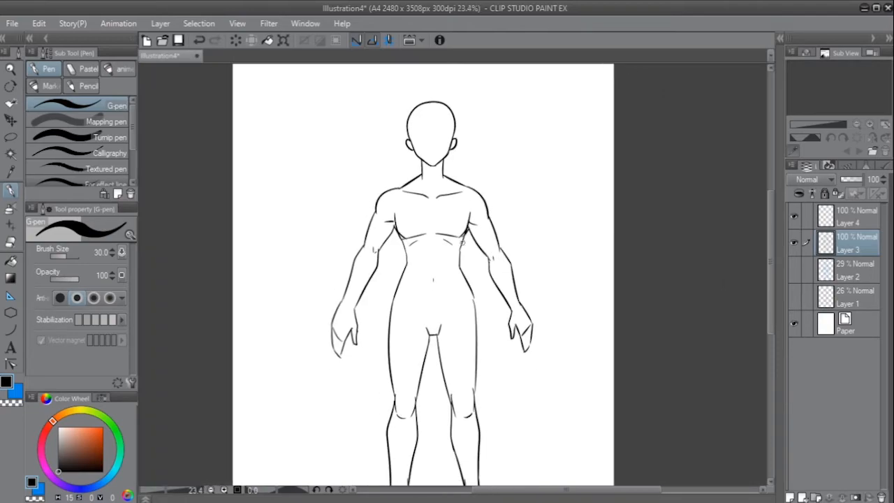
key(ctrl+z)
mouse_move(434, 209)
mouse_down()
mouse_move(433, 230)
mouse_move(431, 209)
mouse_up()
key(ctrl+z)
key(ctrl+z)
mouse_move(473, 266)
mouse_down()
mouse_move(476, 288)
mouse_move(443, 259)
mouse_up()
scroll(447, 224, up, 2)
key(ctrl+z)
drag(436, 226, 446, 260)
key(ctrl+z)
key(ctrl+z)
drag(417, 222, 421, 253)
key(ctrl+z)
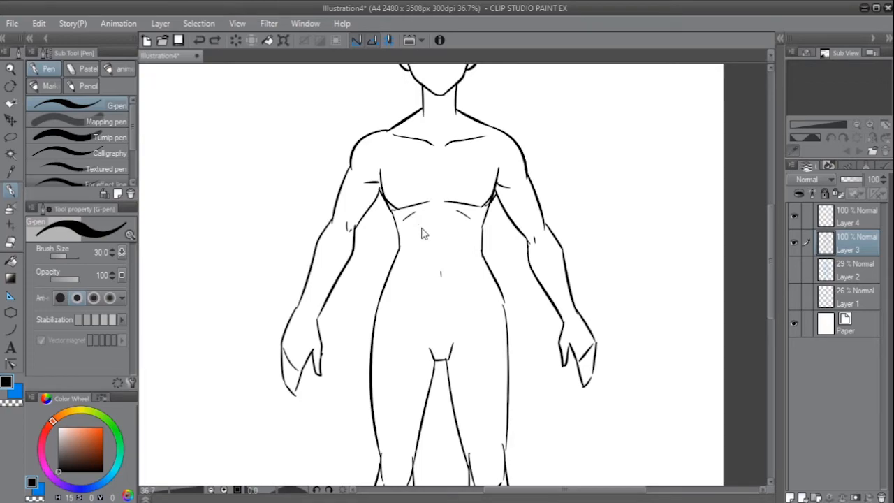
- Draw a short sternum line between the pectorals, then erase the two rib arcs and redraw them slightly lower and closer together
drag(437, 162, 437, 183)
key(e)
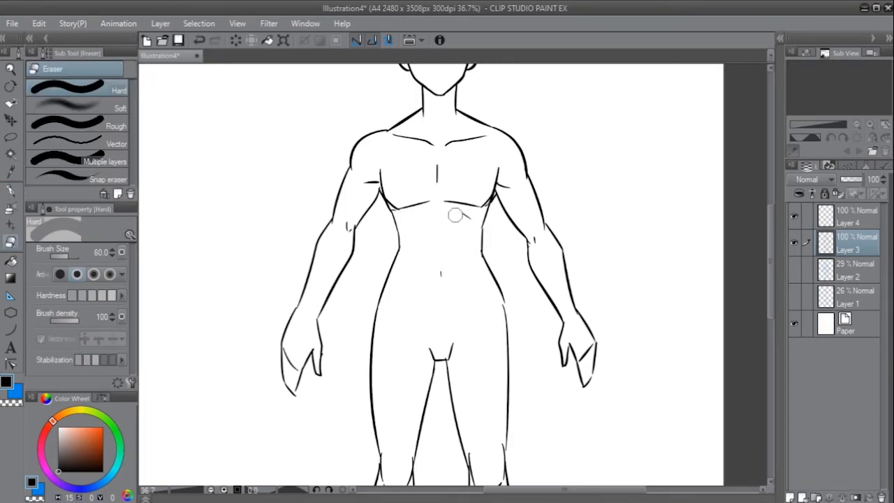
key(p)
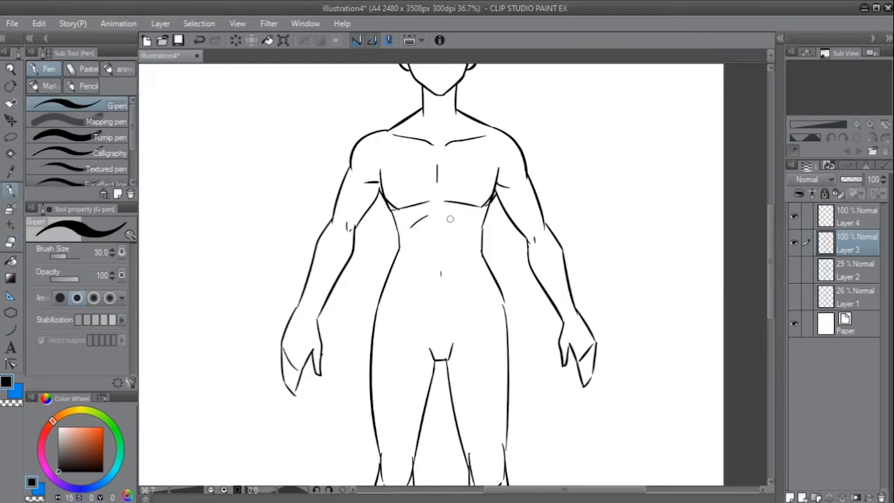
drag(450, 217, 470, 231)
- Try outlining the abdominal muscles from the ribs down to the crotch, and undo the strokes
drag(421, 276, 459, 276)
drag(440, 222, 431, 334)
drag(459, 280, 434, 334)
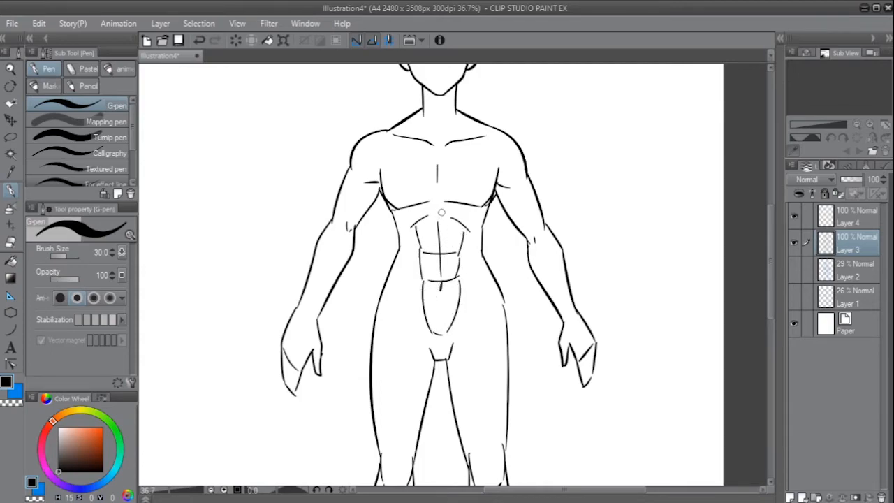
key(ctrl+z)
key(ctrl+z)
key(ctrl+z)
drag(410, 209, 419, 223)
key(ctrl+z)
key(ctrl+z)
key(ctrl+z)
key(ctrl+z)
key(ctrl+z)
key(ctrl+z)
key(ctrl+z)
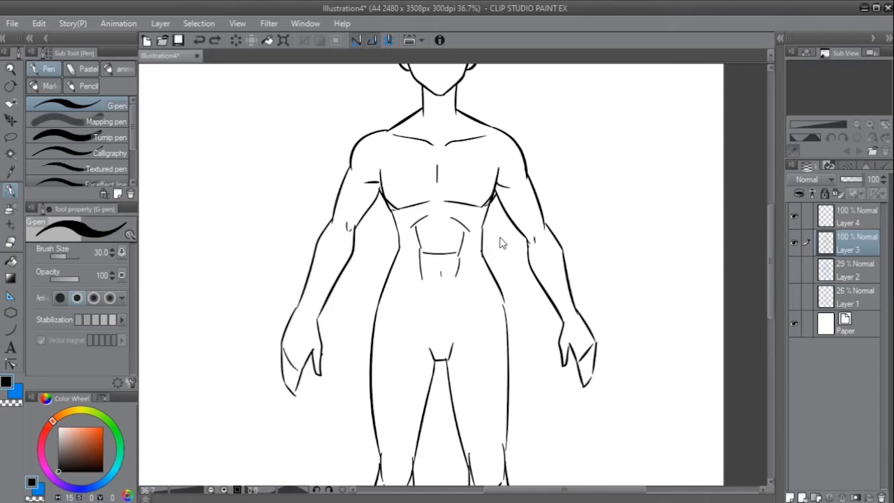
key(ctrl+z)
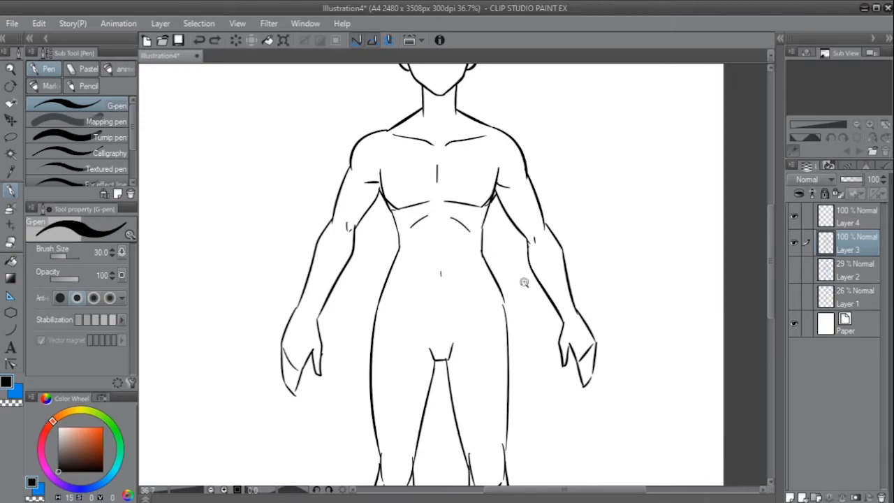
- Add a new raster layer and move it directly beneath Layer 3
scroll(488, 280, down, 4)
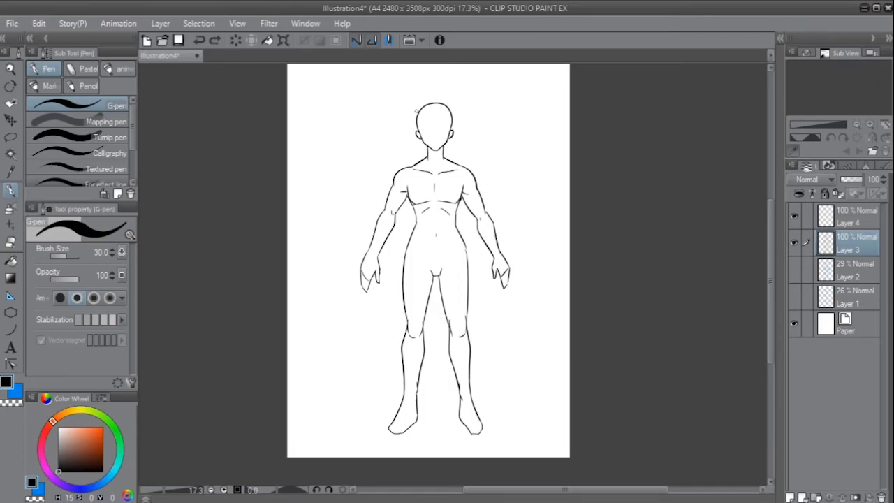
click(790, 497)
click(794, 269)
click(794, 269)
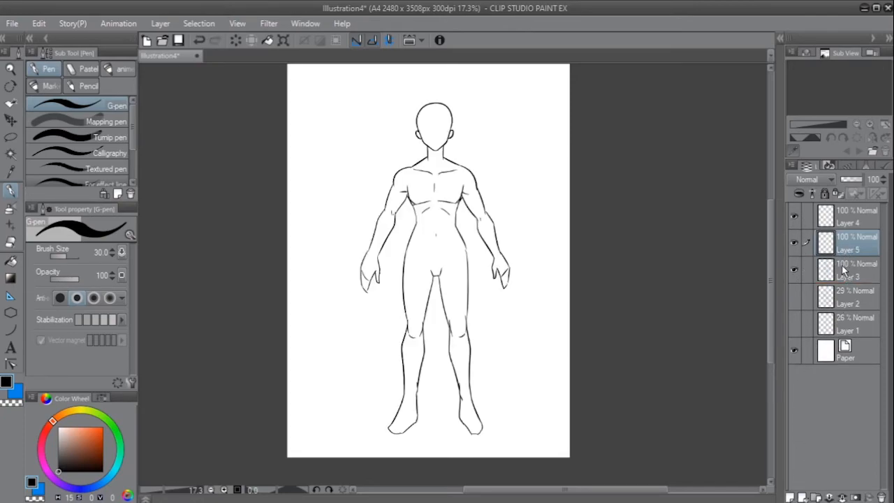
drag(843, 270, 840, 277)
- Set the pen colour to a bright, fully saturated blue
drag(98, 487, 107, 479)
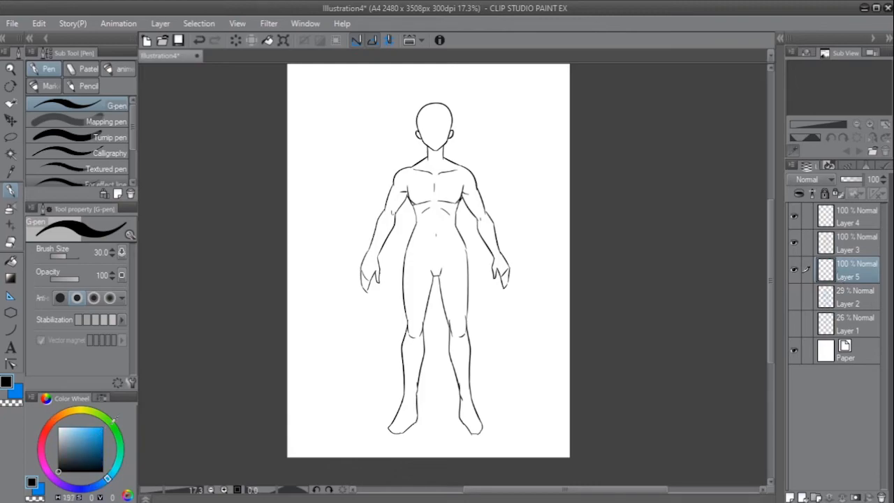
click(103, 426)
scroll(445, 265, up, 2)
key(x)
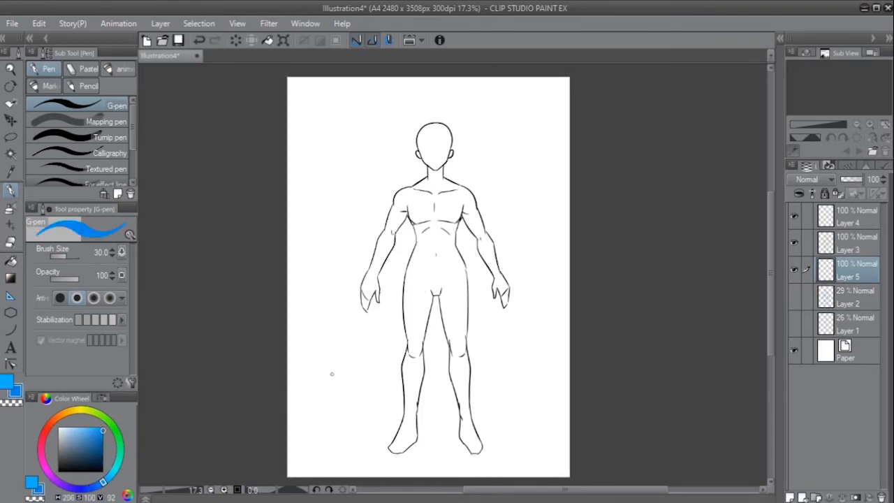
- Draw a straight blue vertical centre line from the top of the head to the crotch with brush size 15
drag(436, 169, 470, 145)
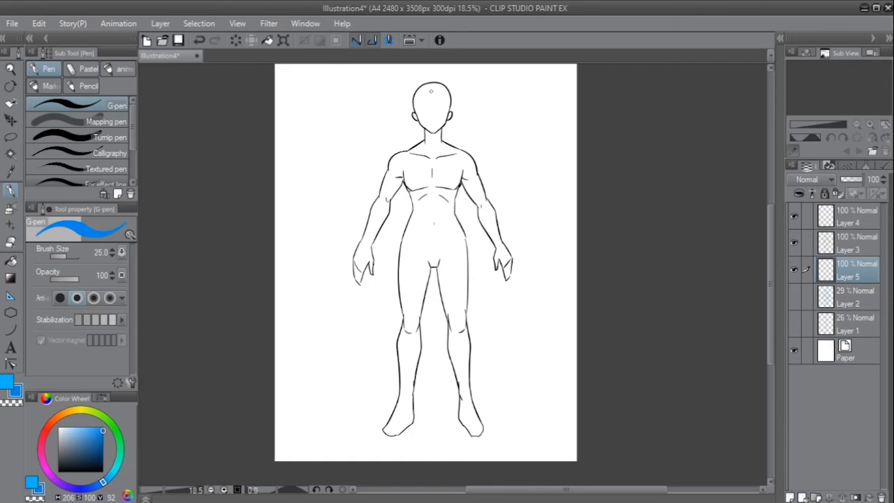
click(432, 83)
shift+click(434, 270)
key(ctrl+z)
key([)
click(433, 83)
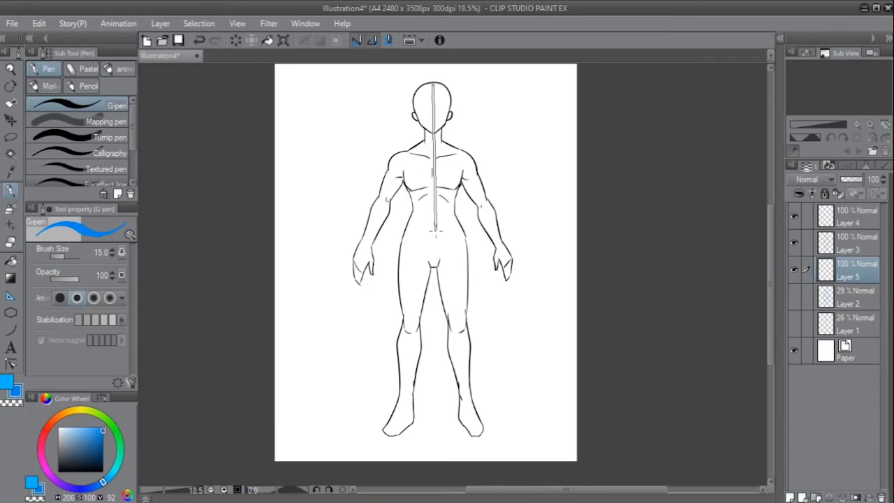
shift+click(434, 270)
- Draw blue lines across the face and the base of the neck, and slanted lines from the neck to both collarbones
drag(431, 100, 593, 98)
mouse_move(422, 291)
mouse_down()
mouse_move(422, 166)
mouse_move(421, 178)
mouse_up()
drag(406, 171, 479, 171)
drag(399, 210, 401, 197)
drag(398, 148, 371, 200)
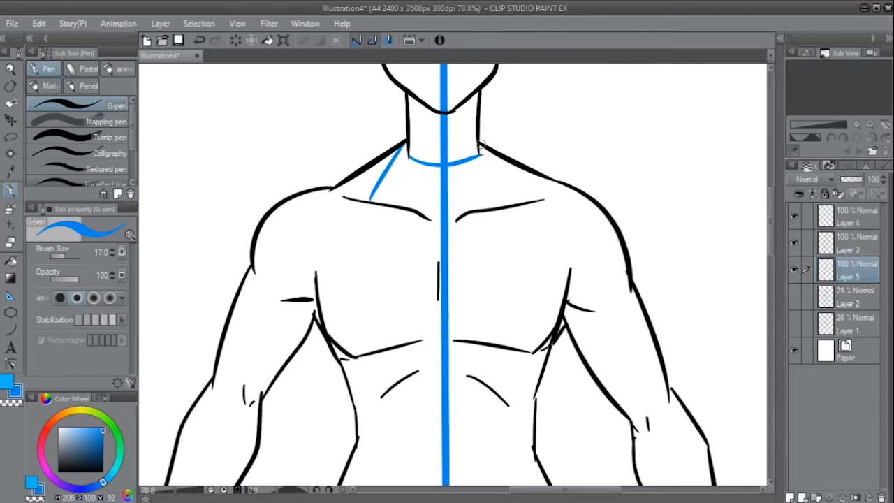
drag(491, 149, 522, 206)
- Continue the two slanted blue lines as contours down both sides of the chest and abdomen
drag(500, 235, 484, 134)
drag(351, 102, 351, 254)
drag(506, 103, 503, 250)
mouse_move(376, 238)
mouse_down()
mouse_move(389, 168)
mouse_move(378, 230)
mouse_up()
drag(395, 223, 401, 182)
drag(521, 139, 509, 187)
drag(399, 198, 418, 150)
drag(402, 139, 393, 323)
- Draw slanted blue lines from both hips to the crotch and complete the second contour line down the abdomen
mouse_move(342, 256)
mouse_down()
mouse_move(398, 307)
mouse_move(444, 379)
mouse_up()
drag(609, 267, 494, 369)
drag(523, 142, 528, 344)
key(ctrl+z)
drag(523, 142, 544, 326)
- Draw blue horizontal contour lines across the chest, waist and hips
drag(537, 298, 489, 297)
drag(408, 285, 446, 294)
key(ctrl+z)
mouse_move(436, 286)
mouse_down()
mouse_move(423, 315)
mouse_move(568, 322)
mouse_up()
drag(531, 135, 493, 232)
mouse_move(359, 257)
mouse_down()
mouse_move(386, 247)
mouse_move(517, 256)
mouse_up()
key(ctrl+z)
drag(430, 223, 430, 231)
- Draw blue curves separating both shoulders from the chest and upper arms
drag(365, 191, 354, 249)
key(ctrl+z)
drag(514, 185, 522, 259)
drag(331, 217, 367, 260)
- Draw short blue bands across both arms at the elbows, forearms and wrists
drag(308, 288, 336, 302)
drag(317, 263, 349, 285)
drag(294, 326, 320, 342)
drag(623, 151, 592, 168)
drag(582, 162, 561, 208)
mouse_move(613, 262)
mouse_down()
mouse_move(588, 273)
mouse_move(637, 69)
mouse_up()
- Draw blue curved bands across both thighs and above and below both knees
drag(476, 303, 525, 288)
drag(484, 339, 523, 332)
drag(353, 296, 392, 301)
drag(349, 329, 391, 342)
drag(459, 209, 530, 196)
mouse_move(342, 192)
mouse_down()
mouse_move(415, 222)
mouse_move(417, 63)
mouse_up()
- Draw blue curved bands across both calves and ankles
drag(504, 377, 528, 370)
drag(329, 370, 374, 376)
drag(478, 275, 524, 267)
drag(331, 275, 379, 281)
- Draw blue centre lines down both legs from the hips to the ankles
scroll(560, 224, down, 4)
drag(500, 134, 521, 377)
drag(444, 134, 433, 274)
drag(433, 275, 424, 381)
drag(565, 192, 521, 316)
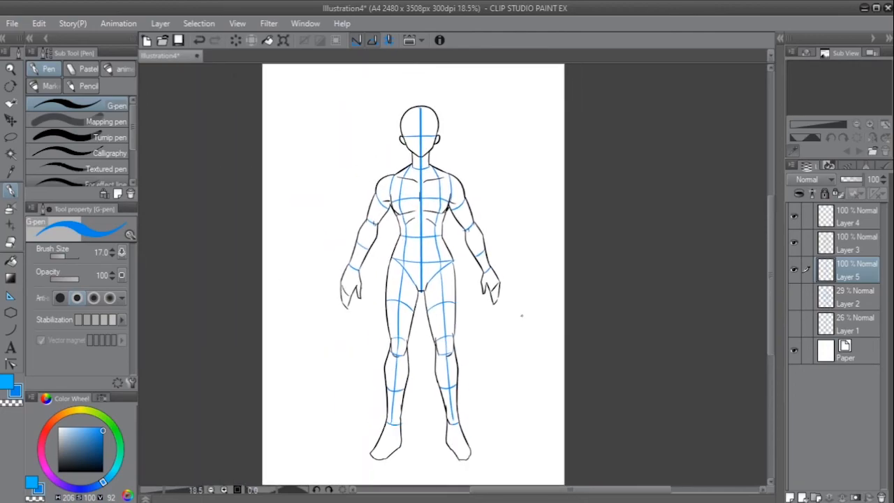